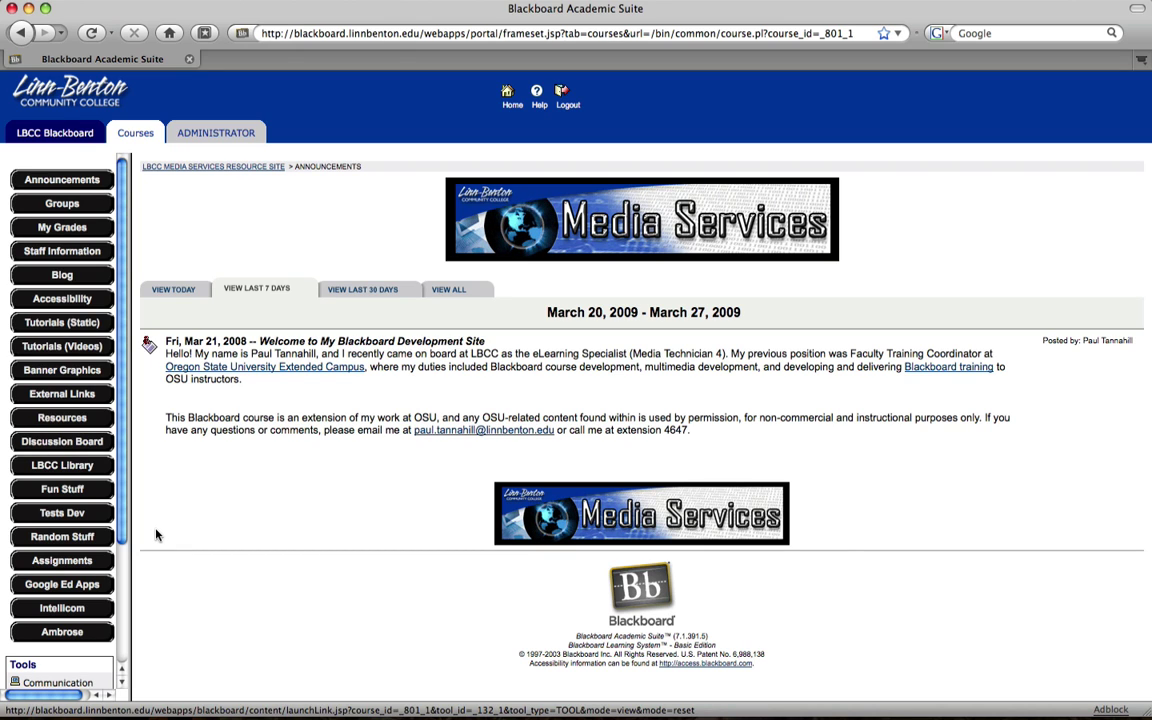
# In the Assignments area, turn on edit view and choose Assignment as the content type.
pyautogui.click(60, 563)
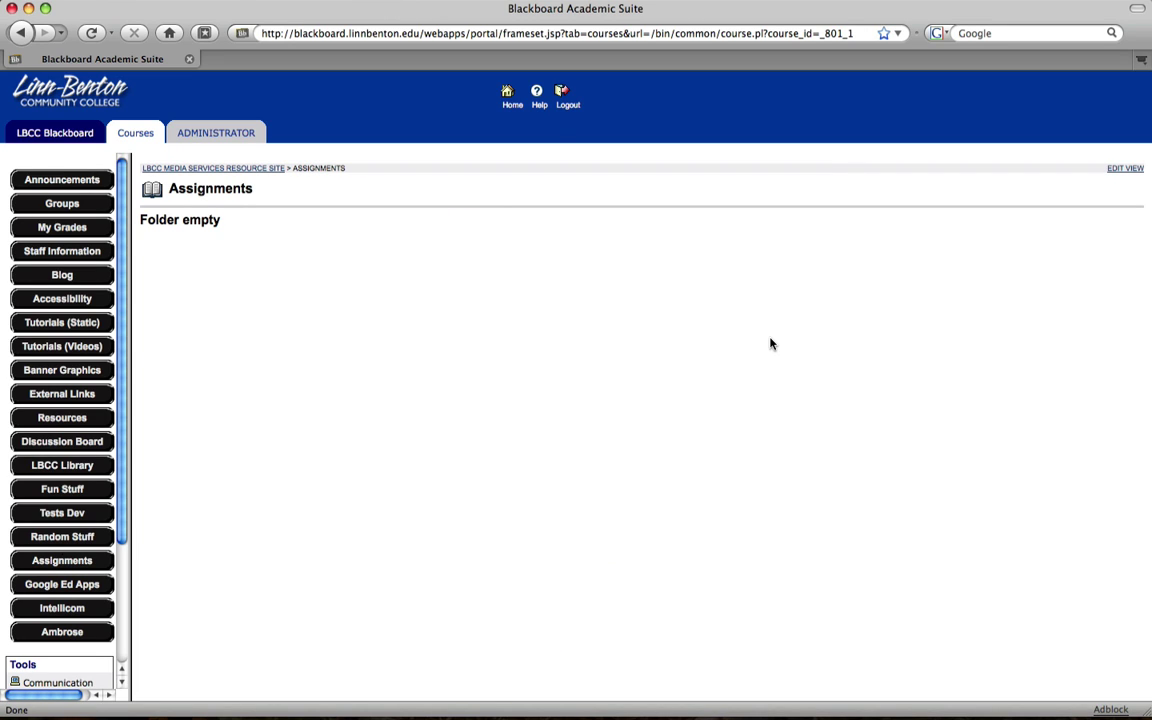
pyautogui.click(1124, 169)
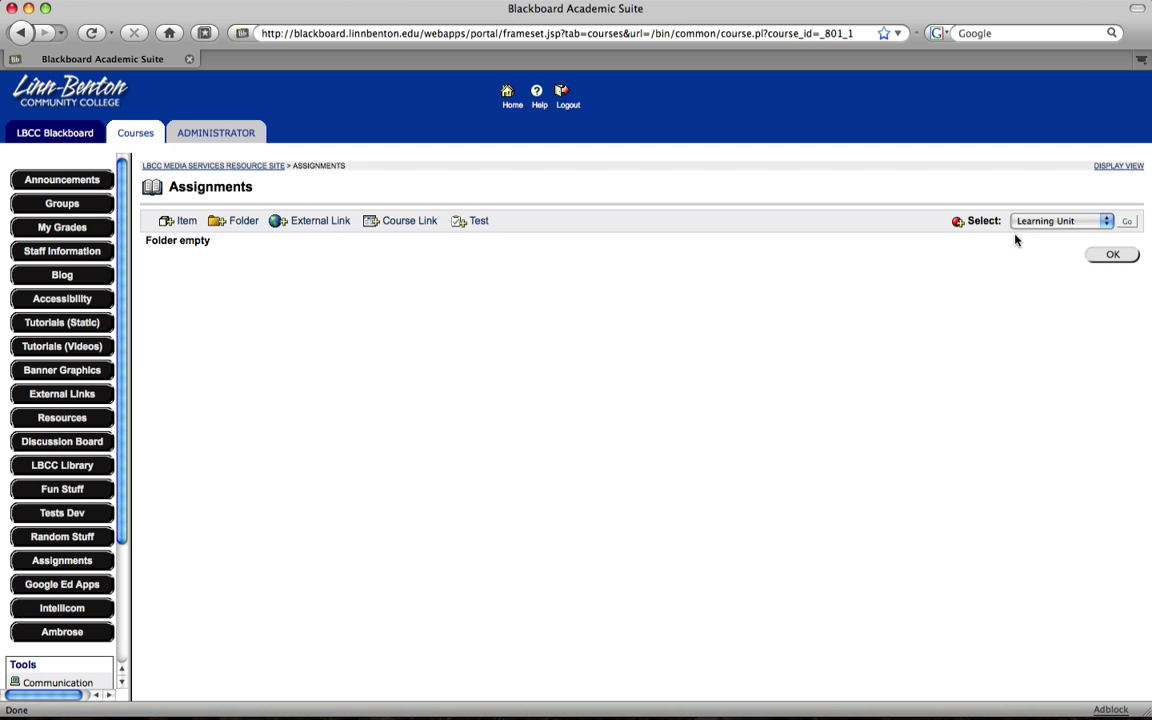
pyautogui.click(1108, 223)
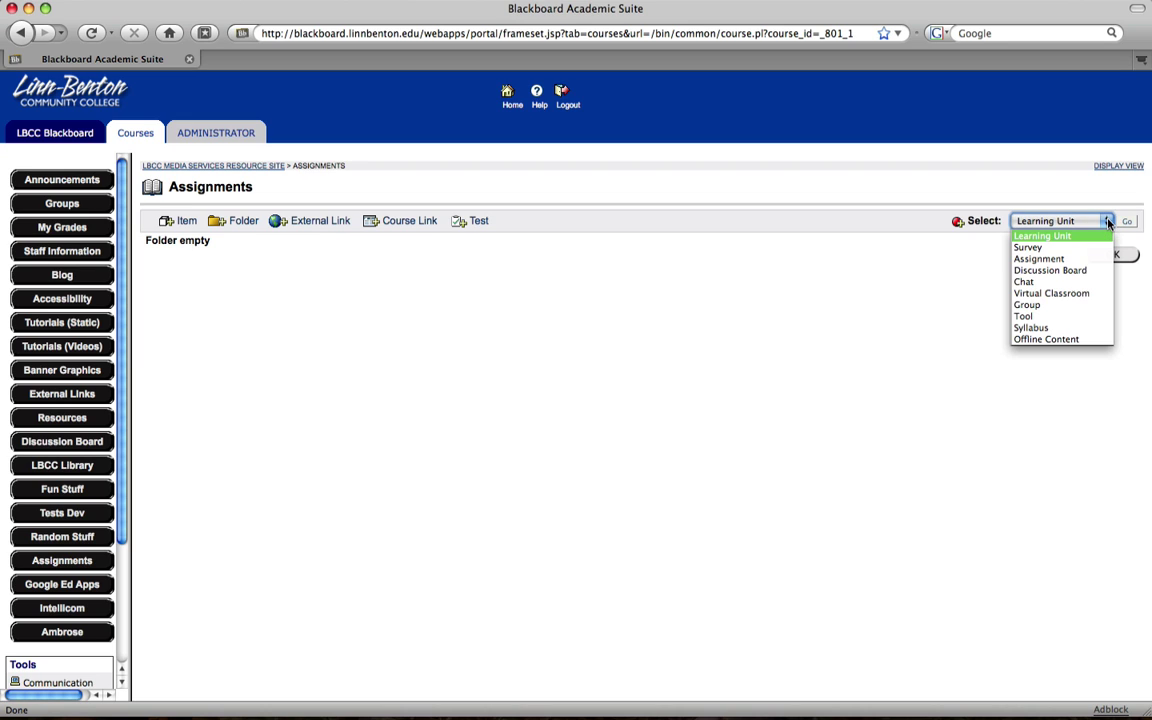
pyautogui.click(1068, 262)
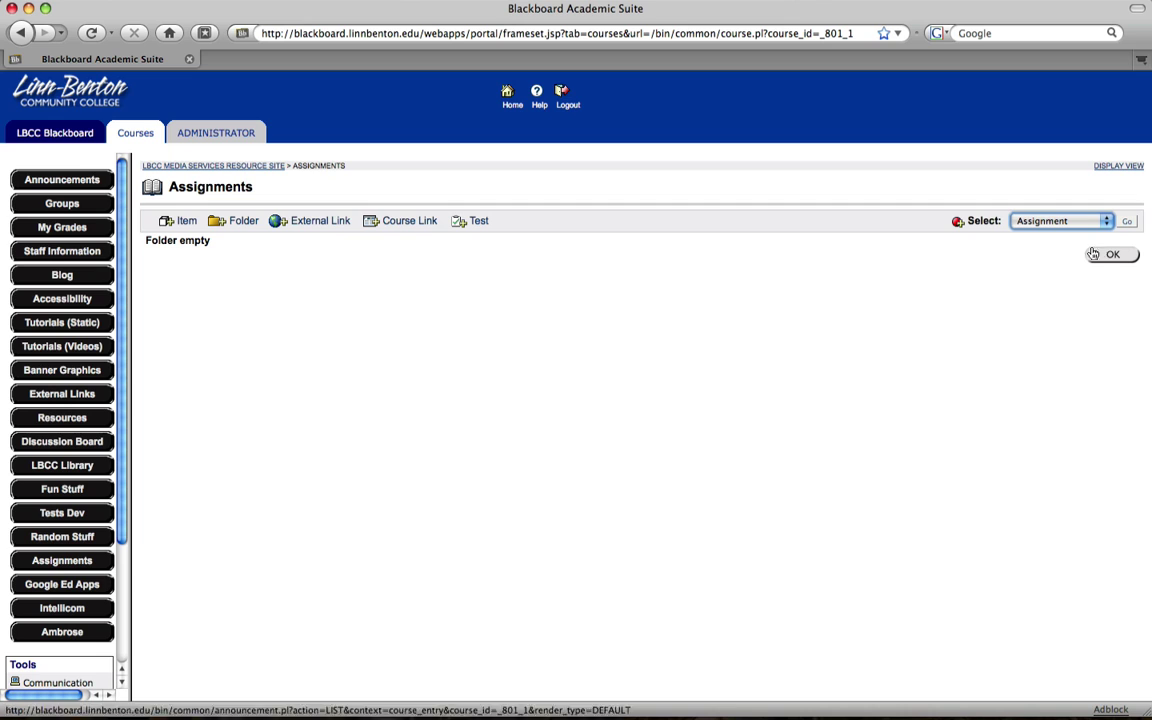
# Create 'Week 1 Reading Assignment' worth 10 points, instructions 'Read chapters 1 & 2 and respond via the Word Doc.'.
pyautogui.click(1126, 221)
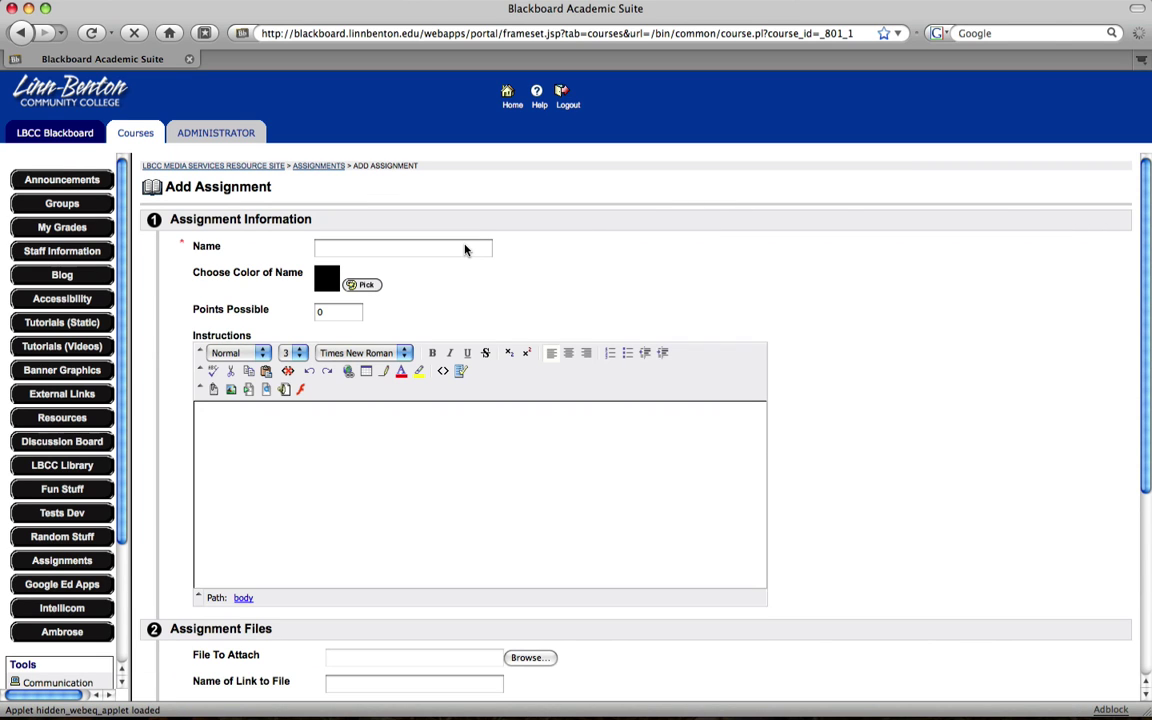
pyautogui.click(465, 249)
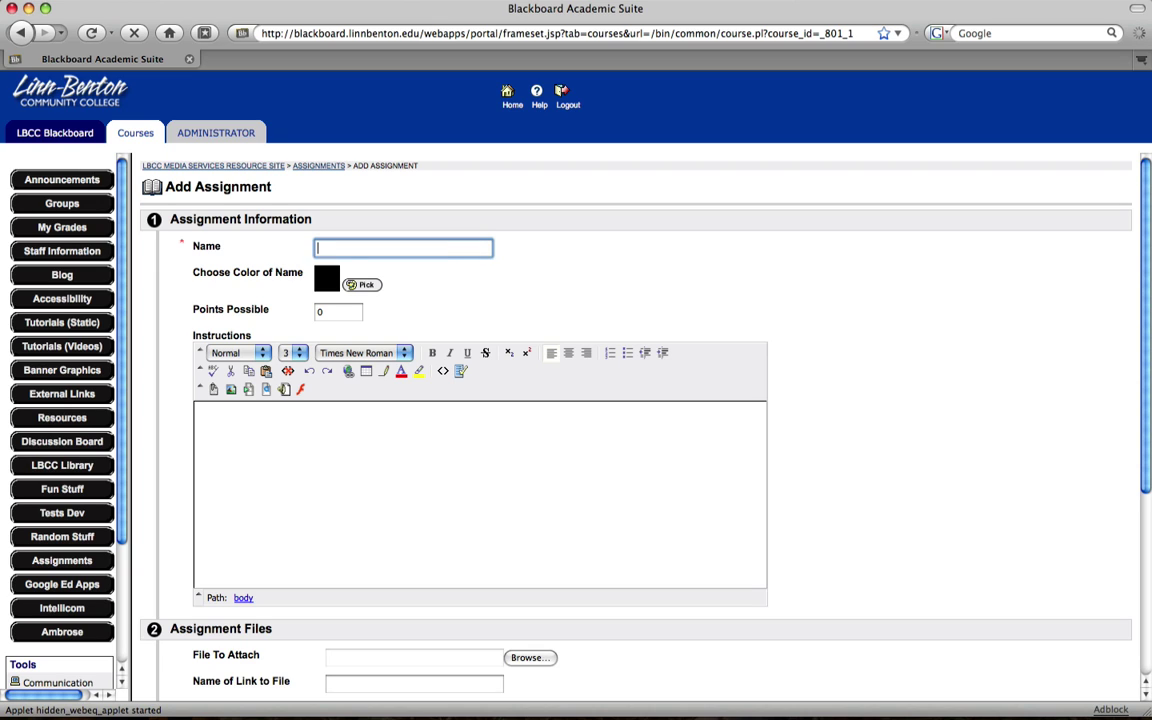
pyautogui.write('W')
pyautogui.click(419, 266)
pyautogui.click(349, 311)
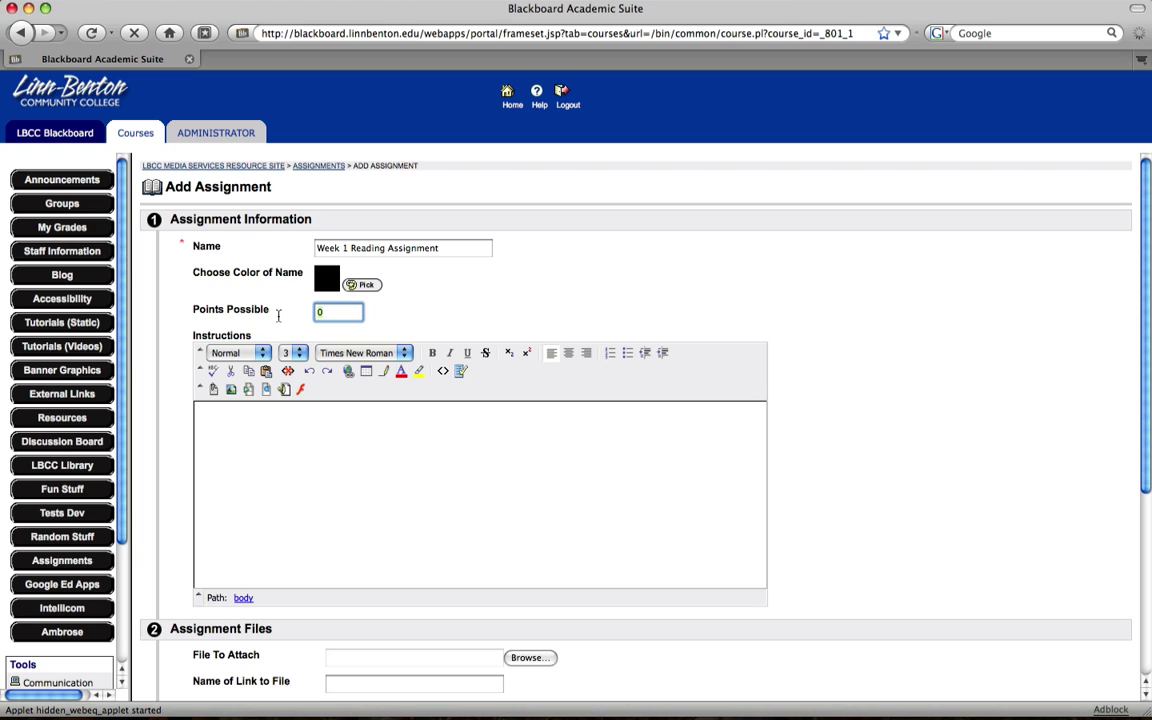
pyautogui.press('BackSpace')
pyautogui.write('10')
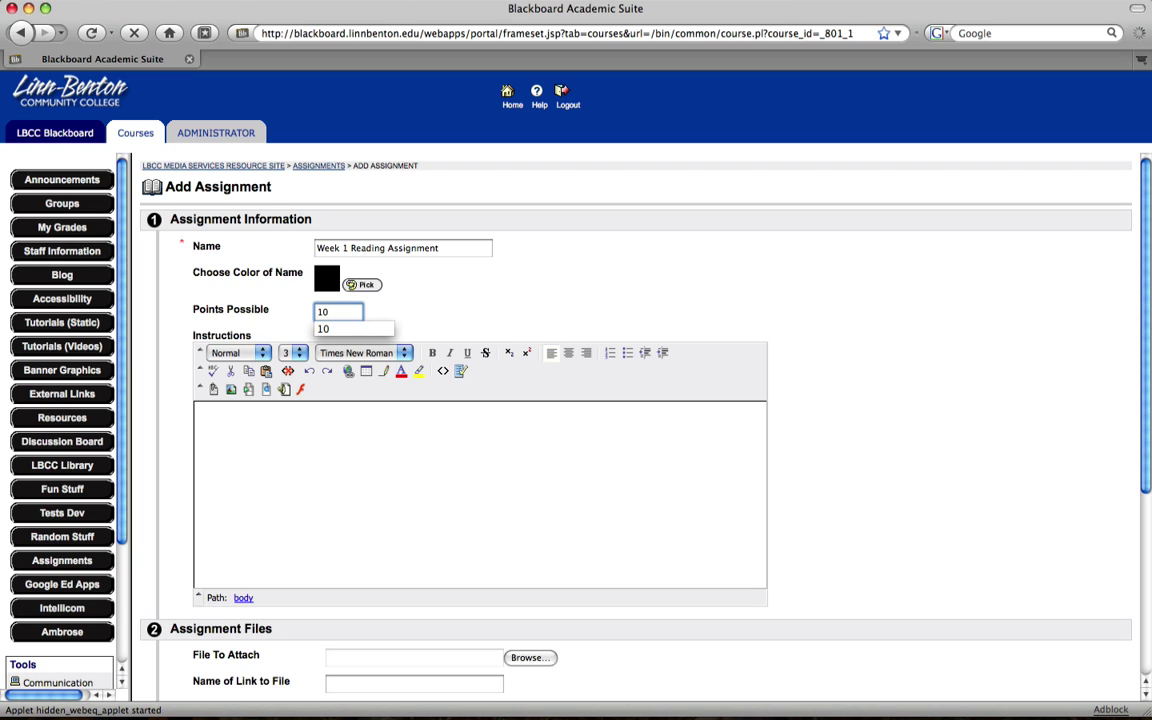
pyautogui.click(285, 442)
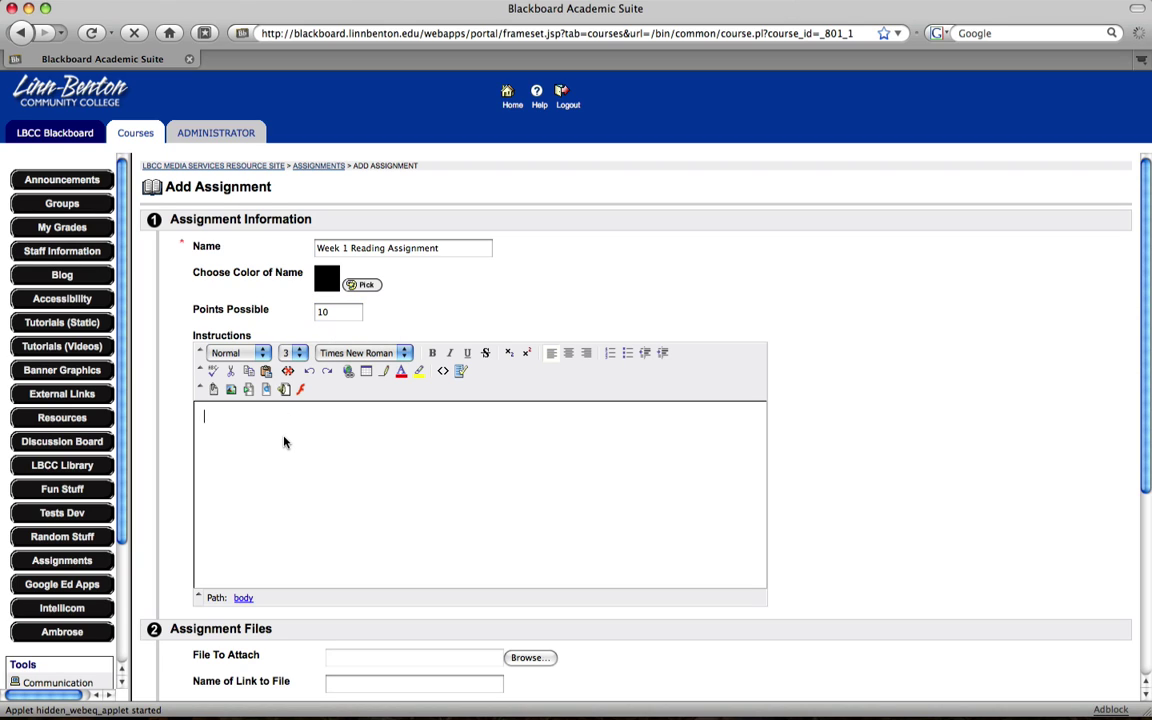
pyautogui.write('Read chapters 1 & 2 and resp')
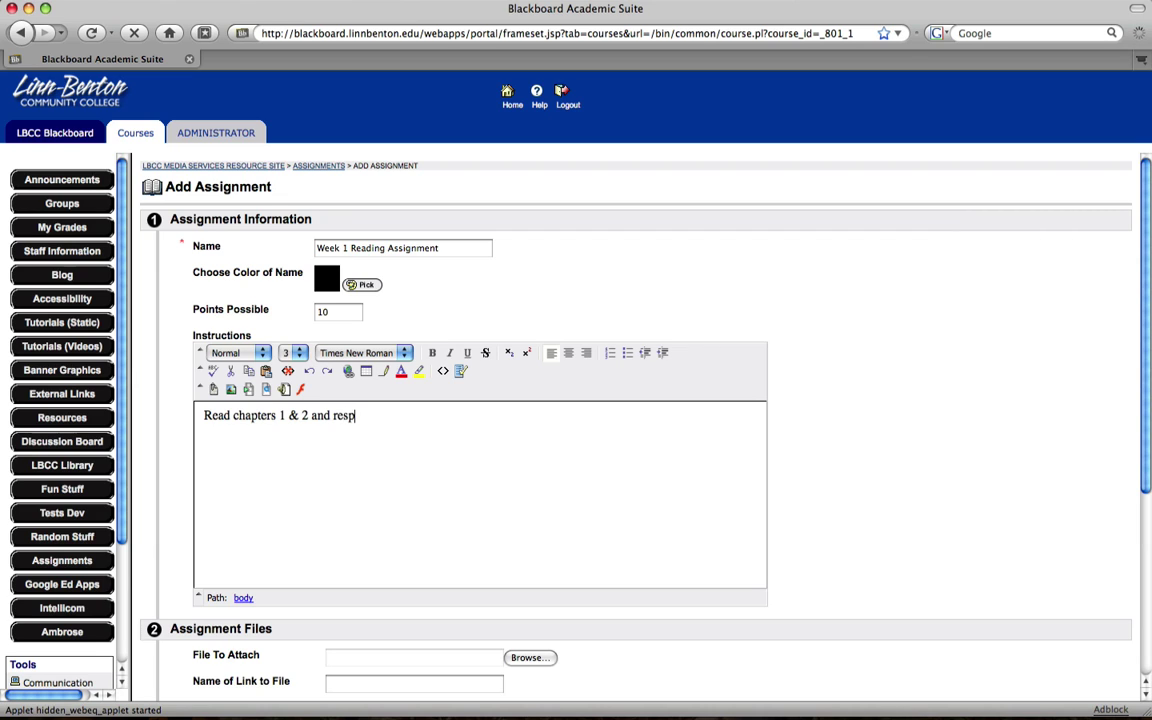
pyautogui.write('ond via the Word Doc')
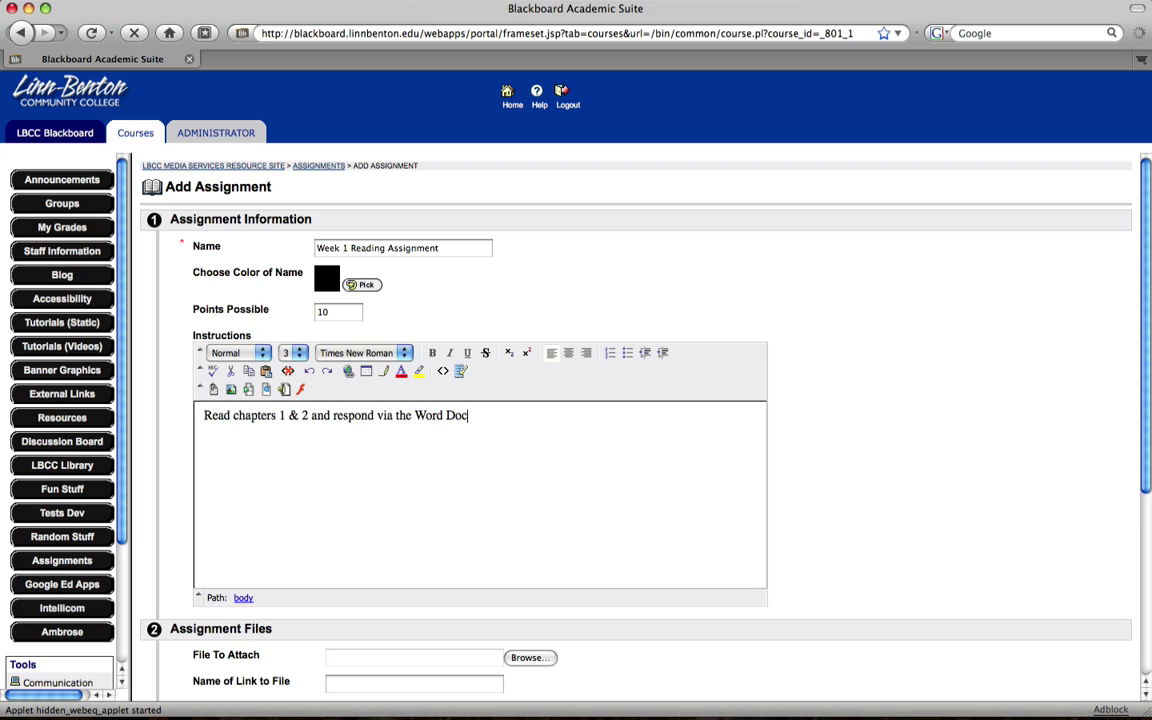
pyautogui.write('.')
# Attach 'Week 1 Chapter 1 & 2 Assignment.doc' with the link name 'Download Word Doc'.
pyautogui.click(520, 658)
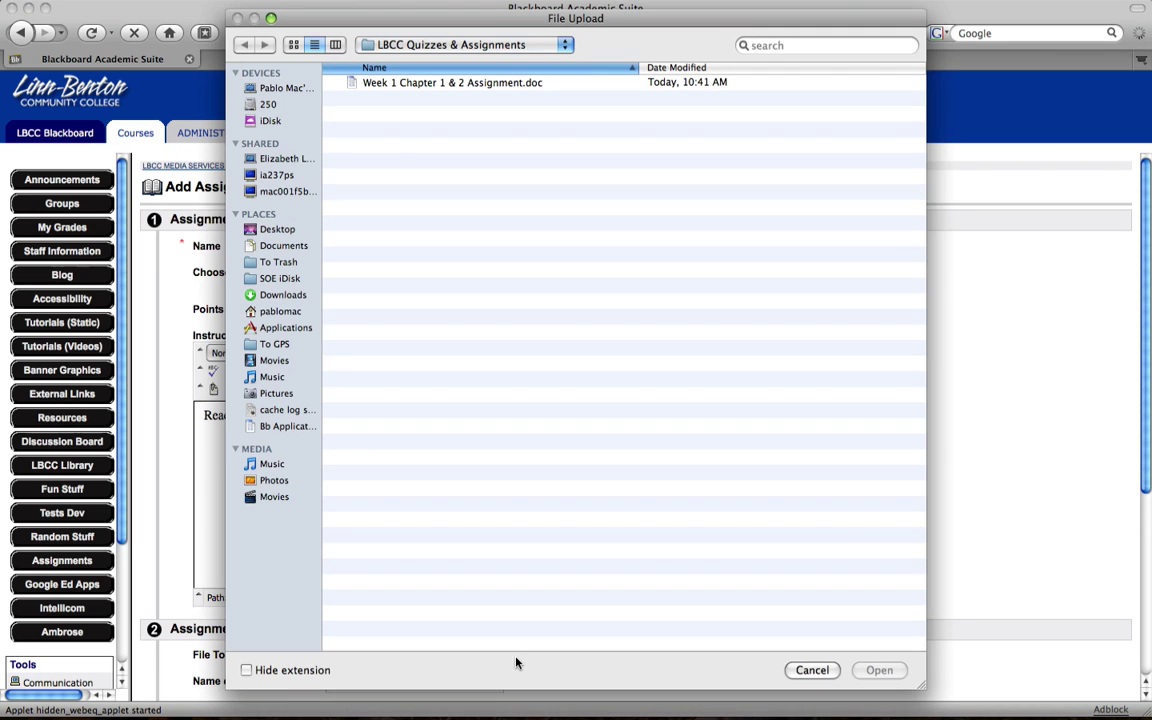
pyautogui.doubleClick(353, 84)
pyautogui.scroll(-5, 1000, 352)
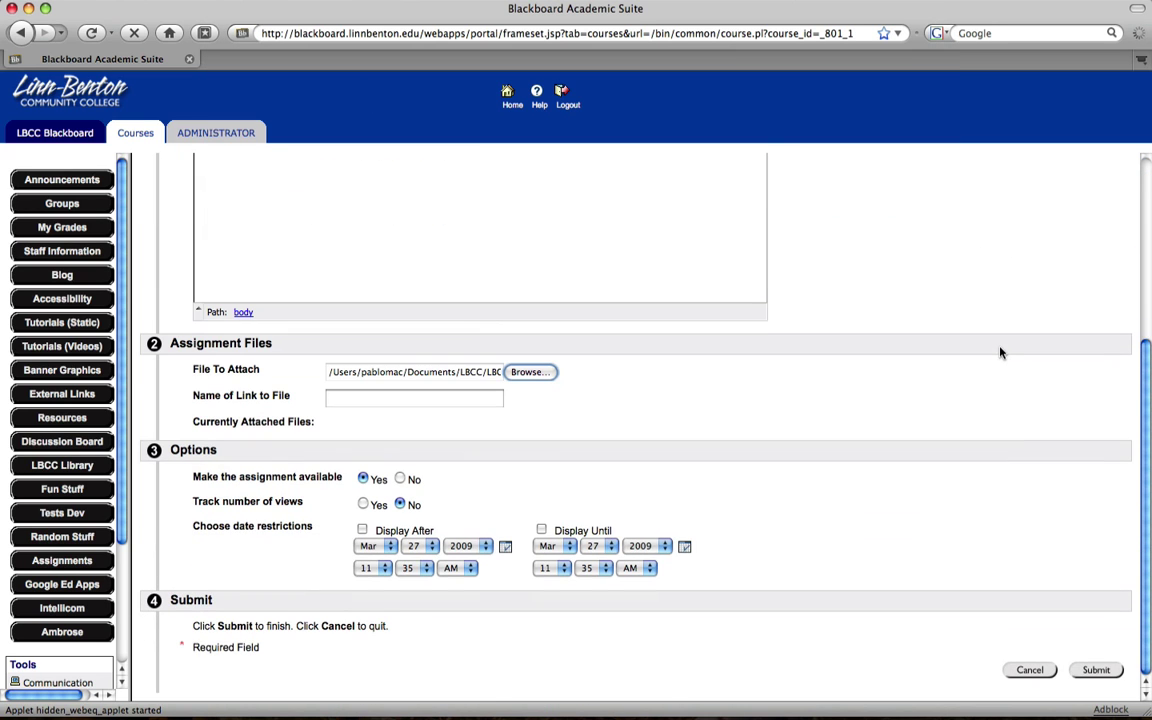
pyautogui.click(488, 399)
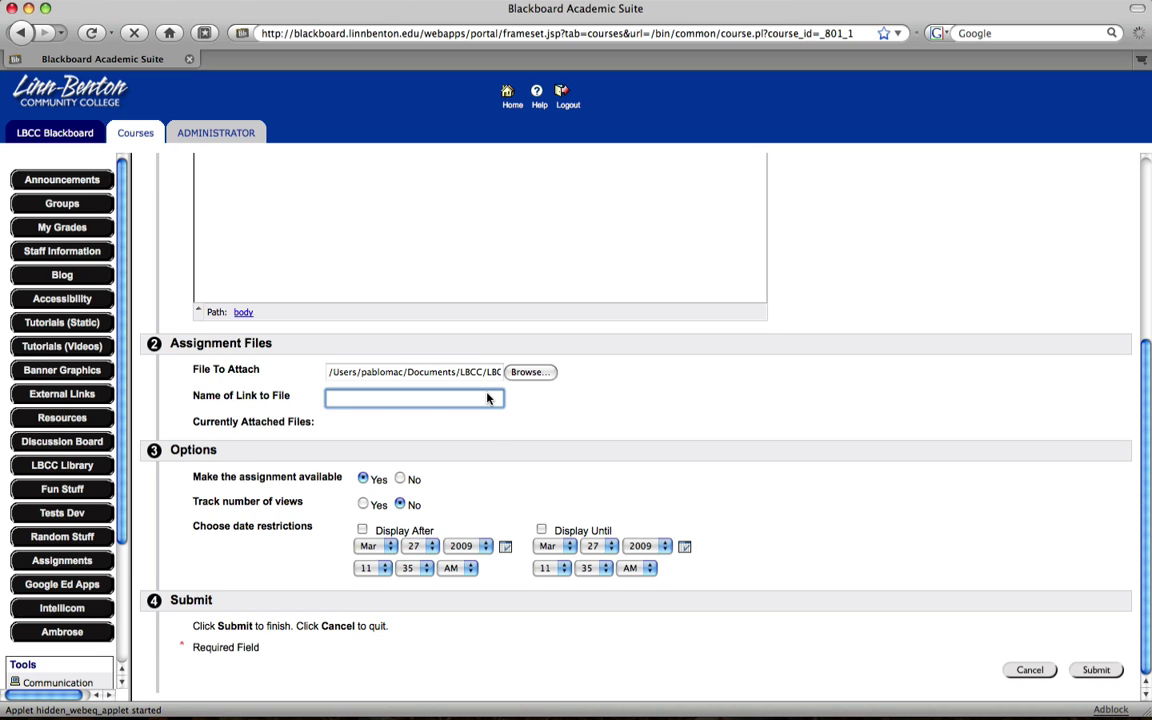
pyautogui.write('D')
pyautogui.click(422, 415)
# Submit the new assignment, confirm it, and switch the Assignments area back to display view.
pyautogui.click(1094, 671)
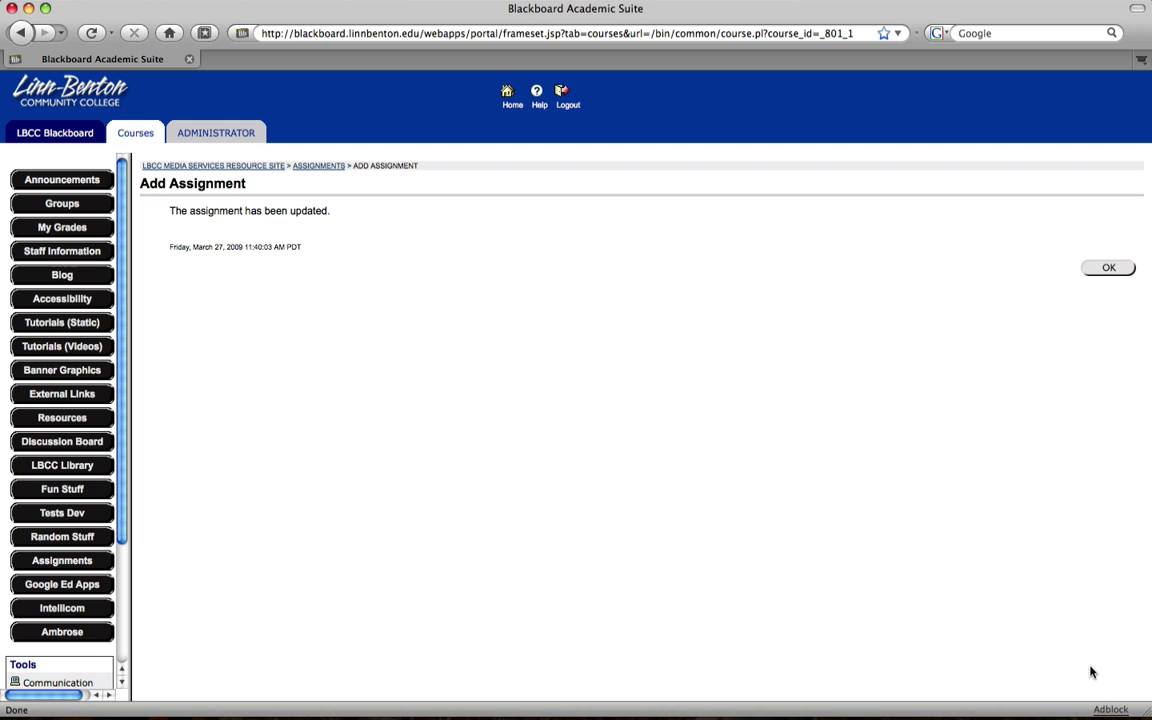
pyautogui.click(1104, 269)
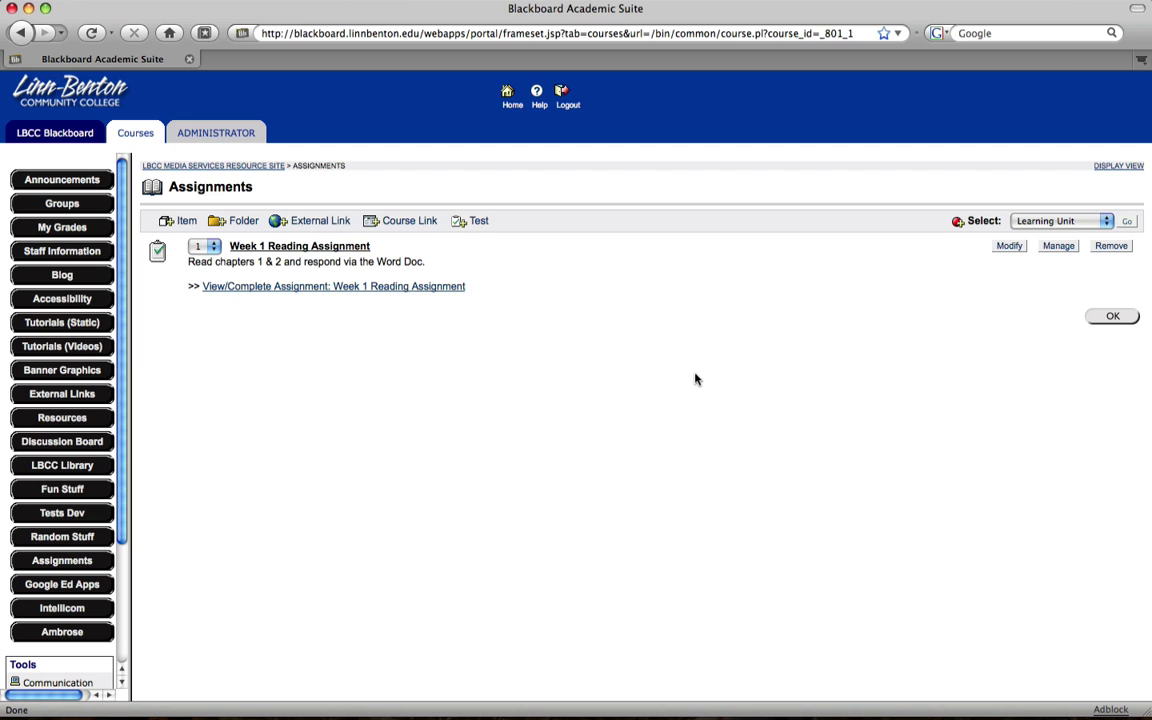
pyautogui.click(1107, 169)
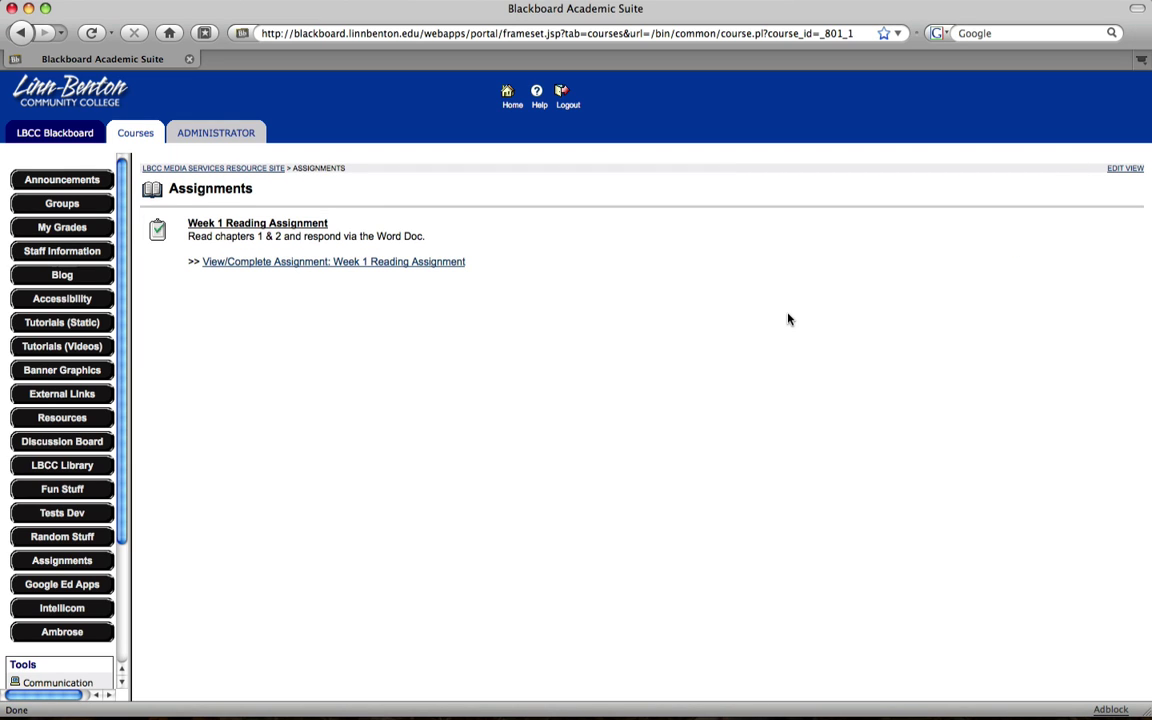
# In the student's browser window, open the course's Assignments area.
pyautogui.press('F9')
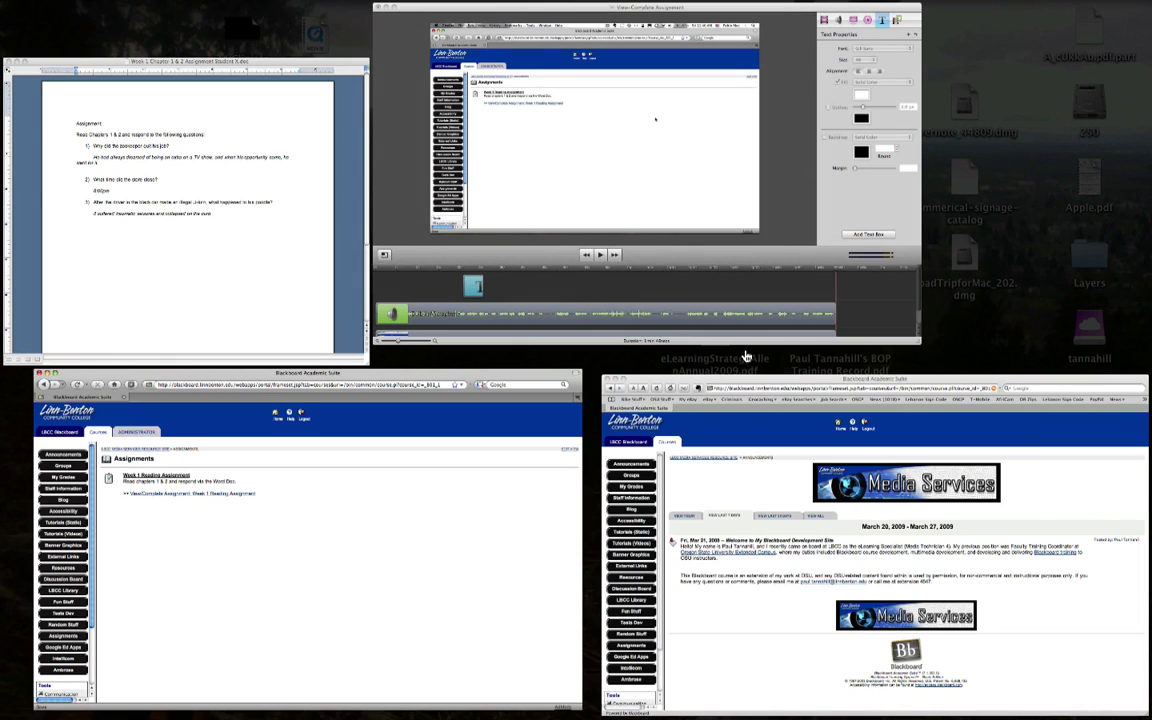
pyautogui.click(744, 563)
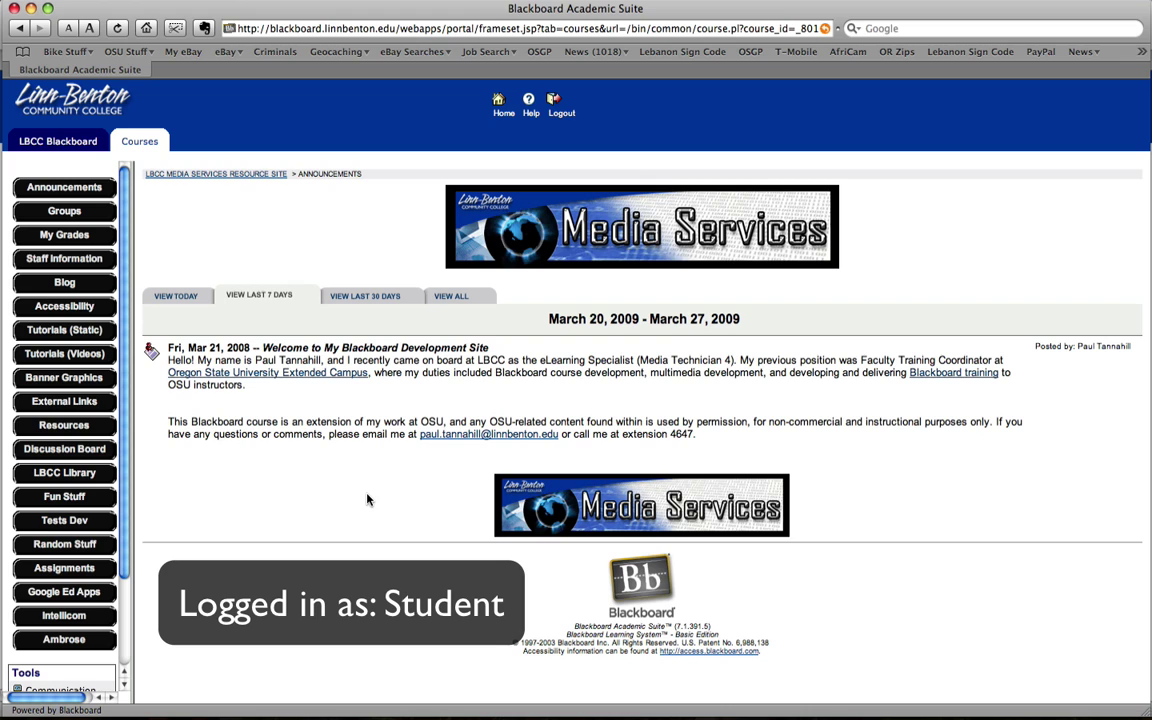
pyautogui.click(63, 568)
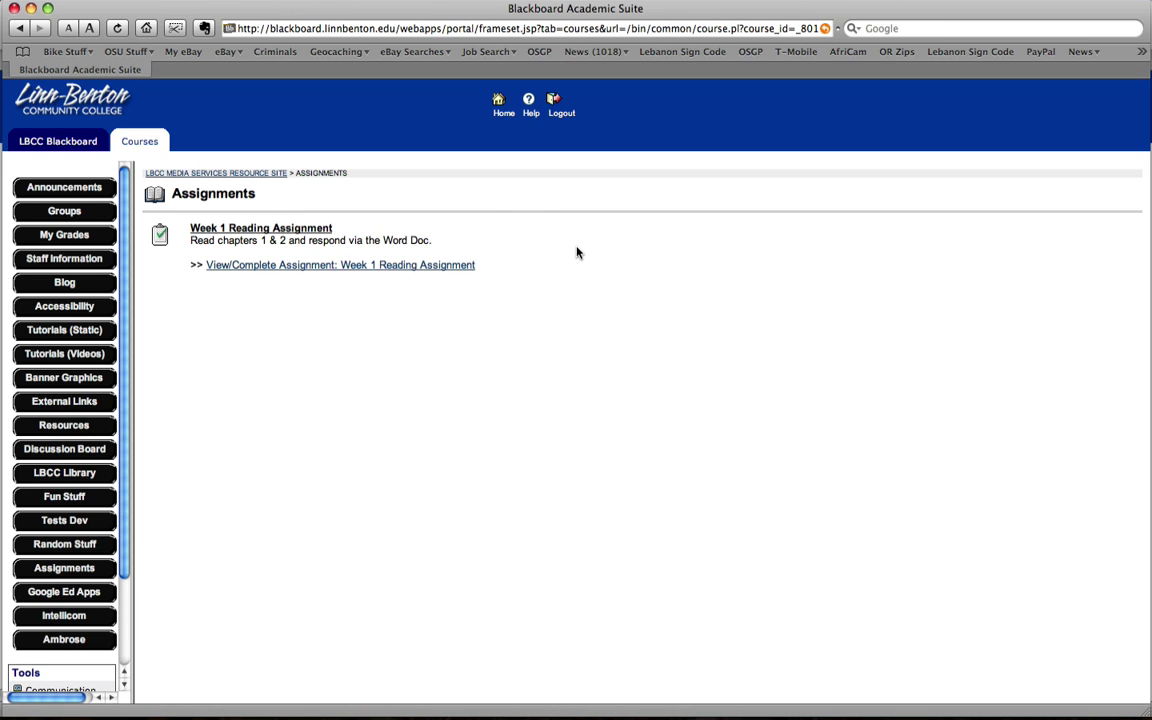
# Open Week 1 Reading Assignment and comment 'I wasn't sure about question #2, so I guessed!'.
pyautogui.click(302, 265)
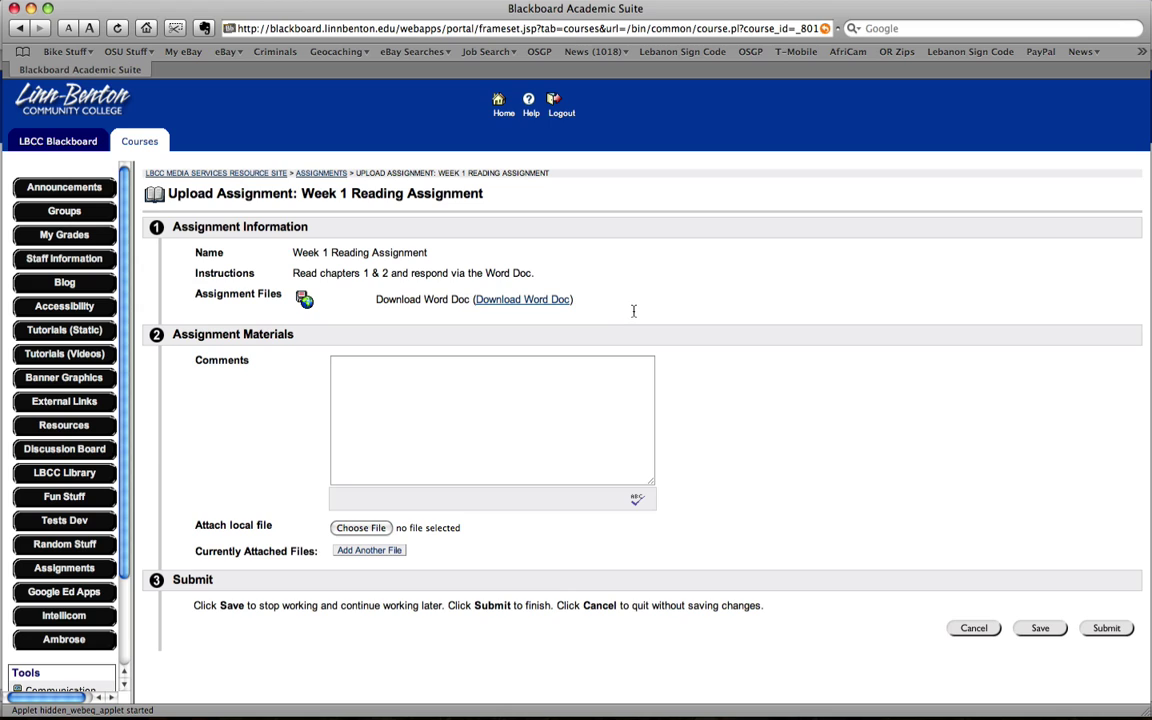
pyautogui.click(538, 430)
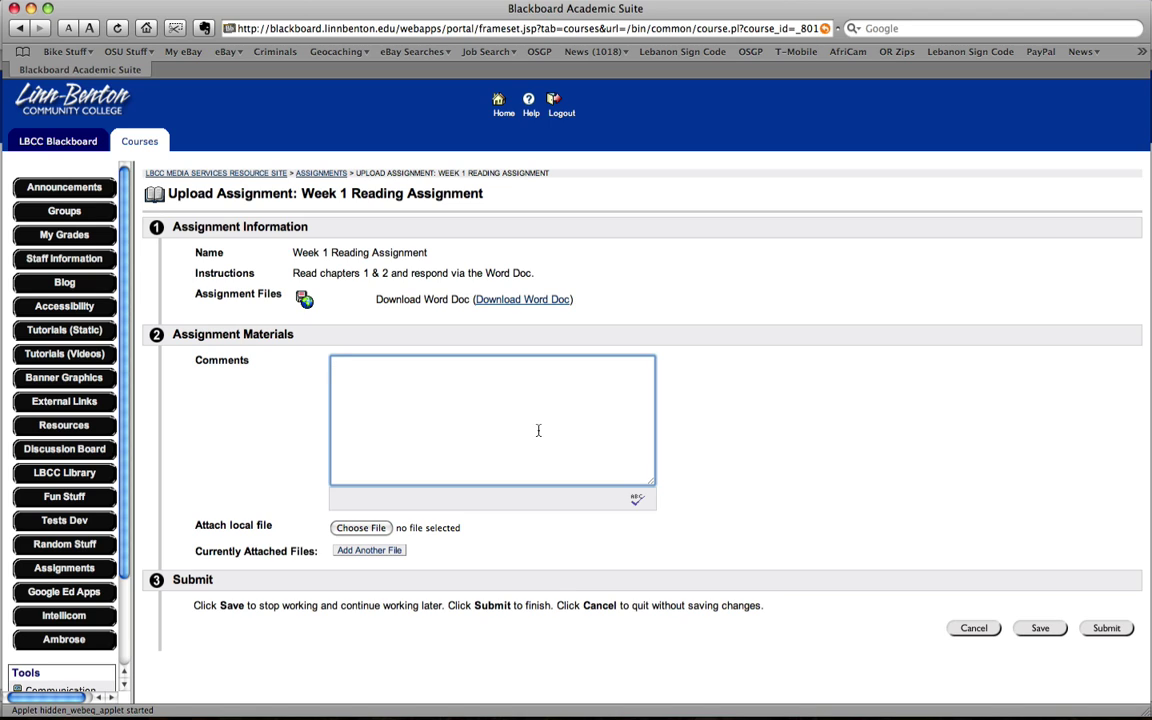
pyautogui.write("I wasn't sure about question ")
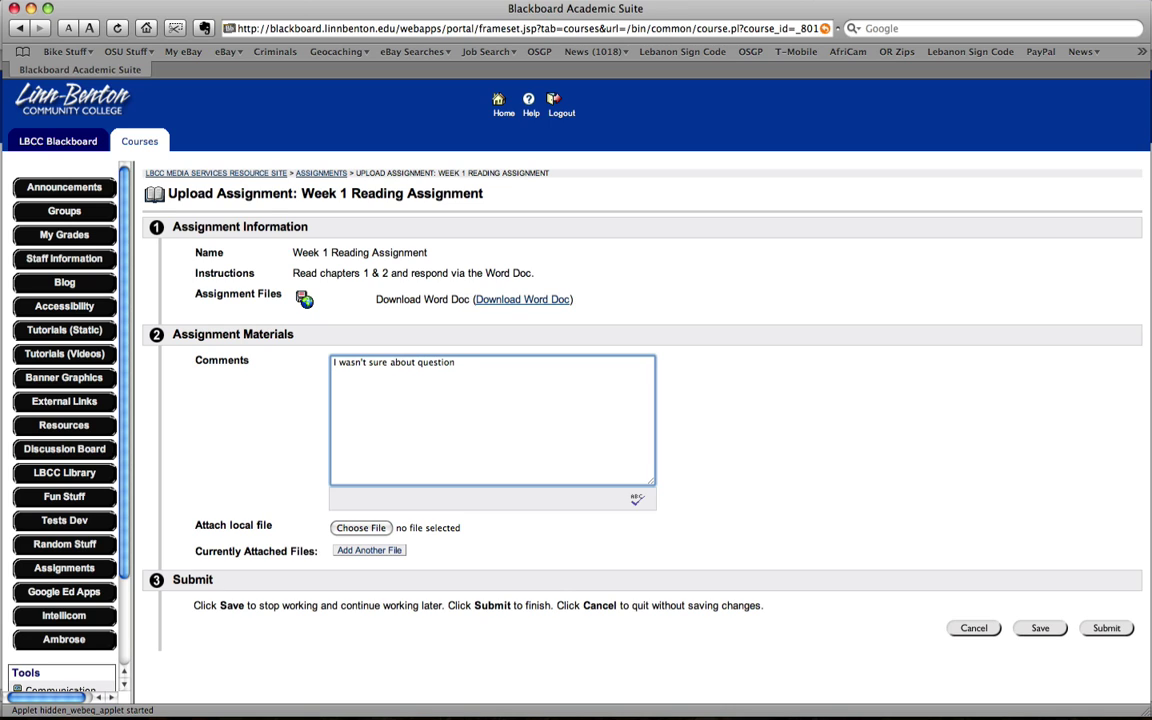
pyautogui.write('#2, so I guessed!')
# Attach the student's completed Word response document and save the submission.
pyautogui.click(374, 531)
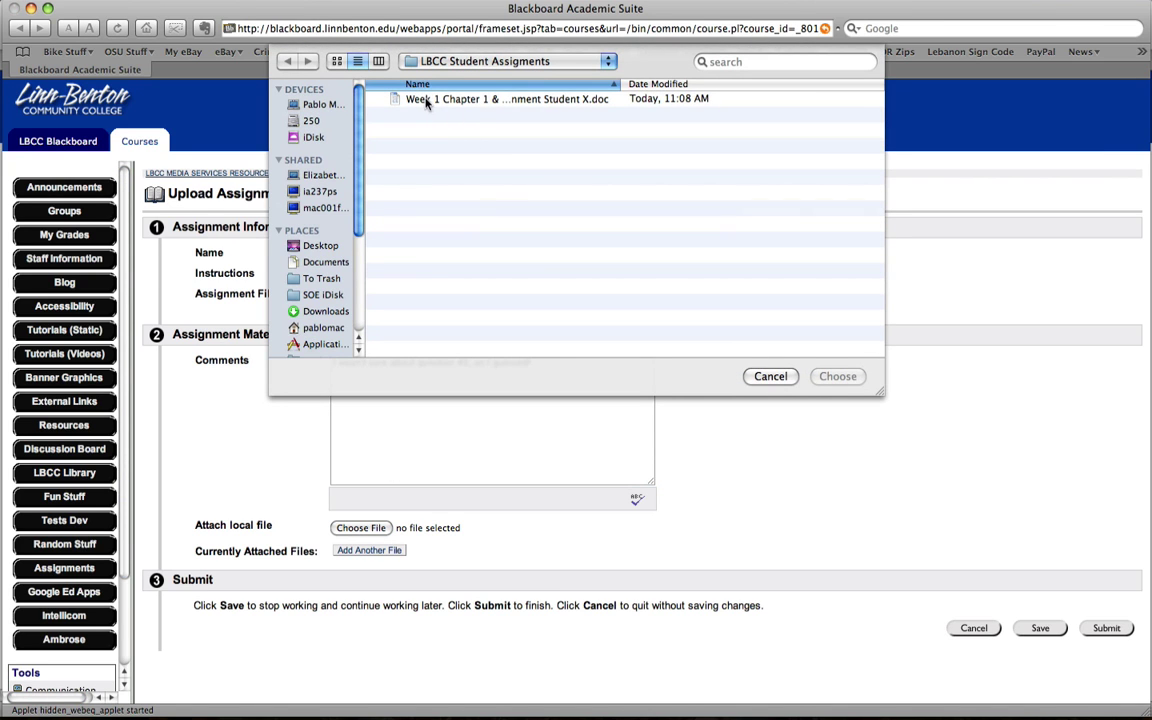
pyautogui.doubleClick(388, 97)
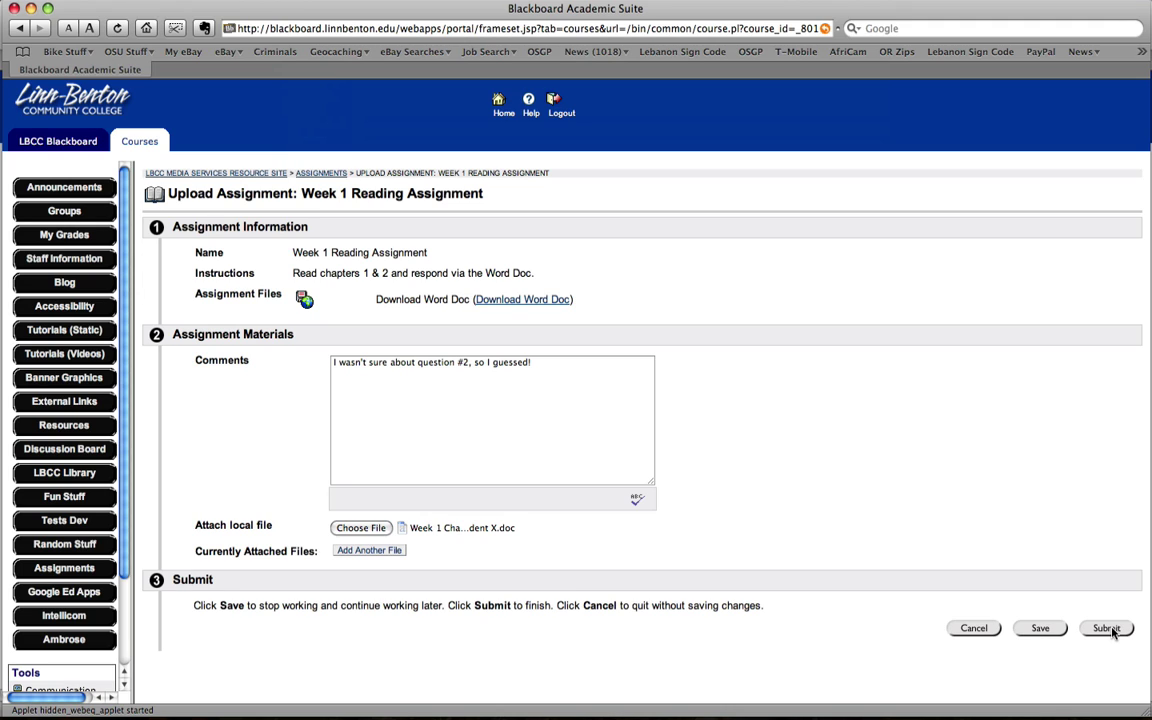
pyautogui.click(1038, 629)
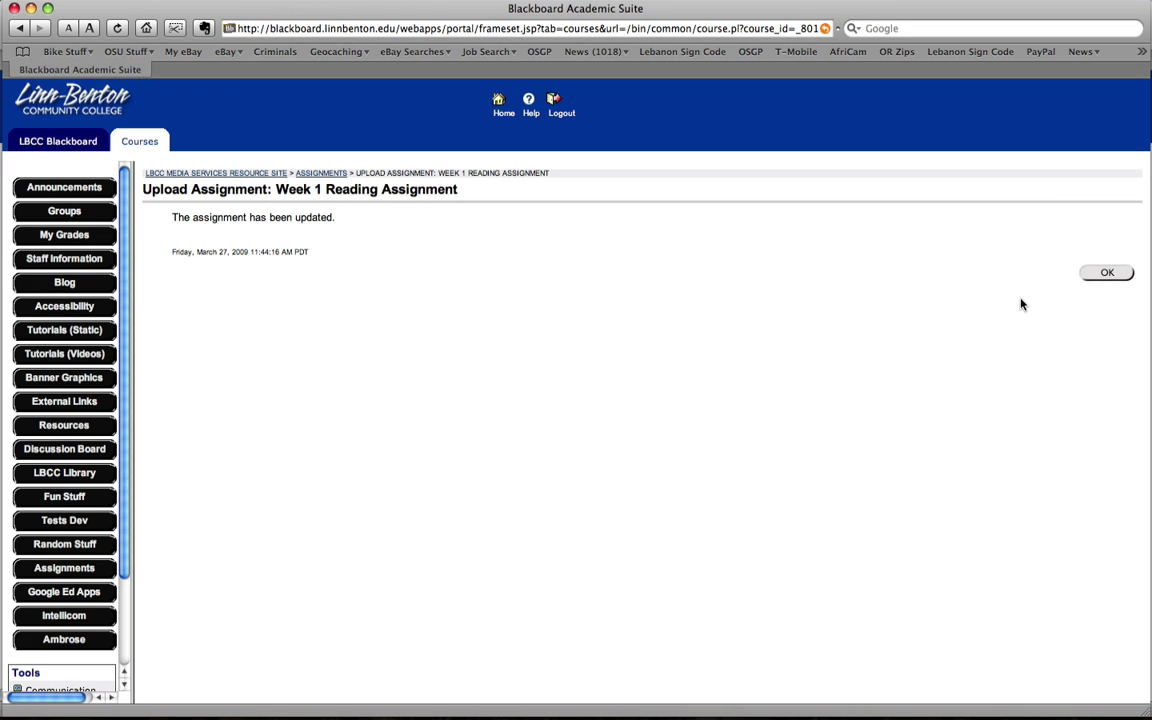
# Reopen Week 1 Reading Assignment and submit it for grading, acknowledging both confirmations.
pyautogui.click(1090, 279)
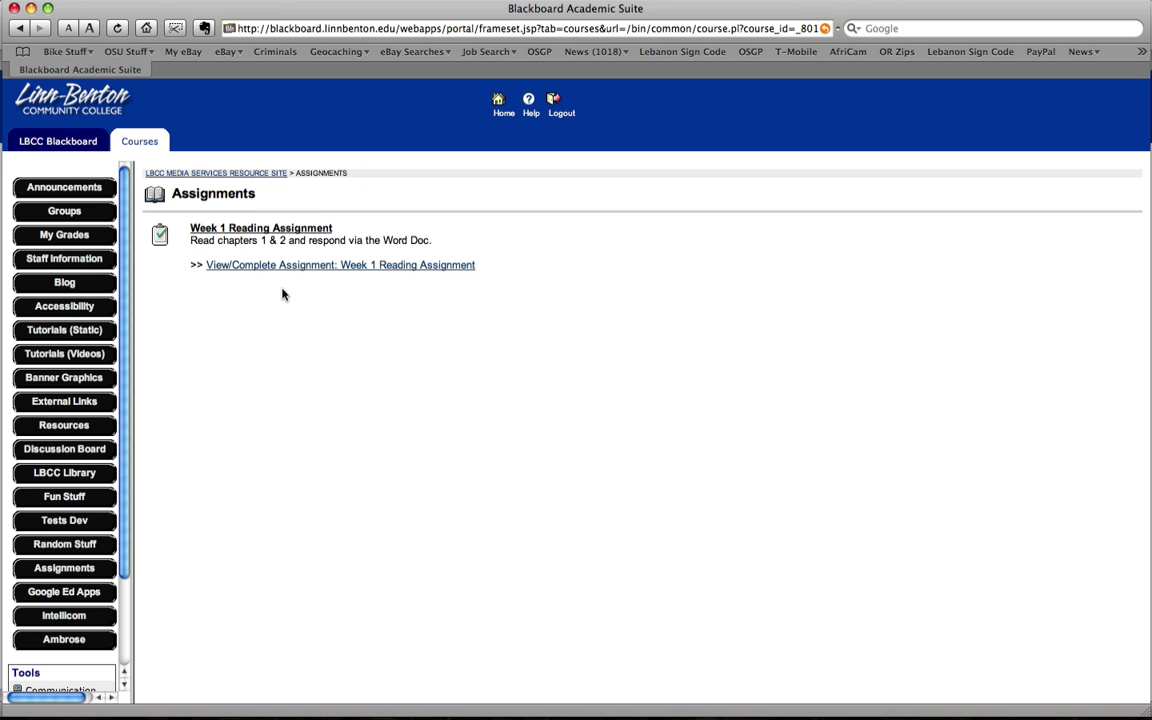
pyautogui.click(298, 266)
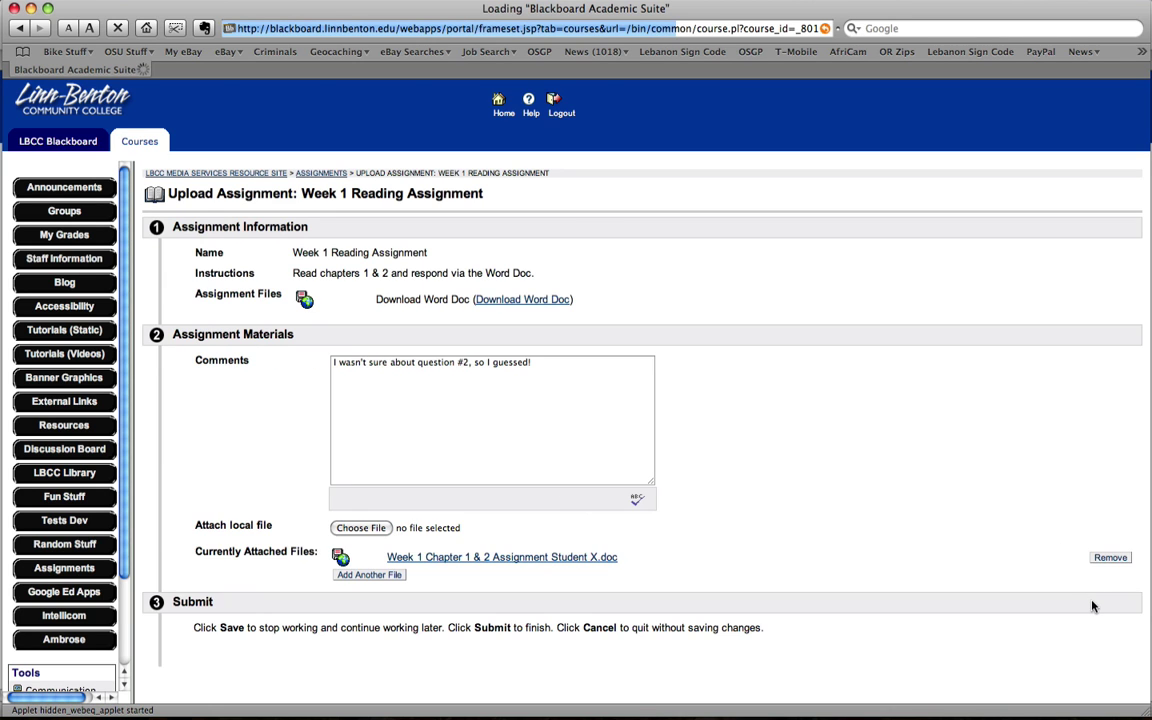
pyautogui.click(1100, 650)
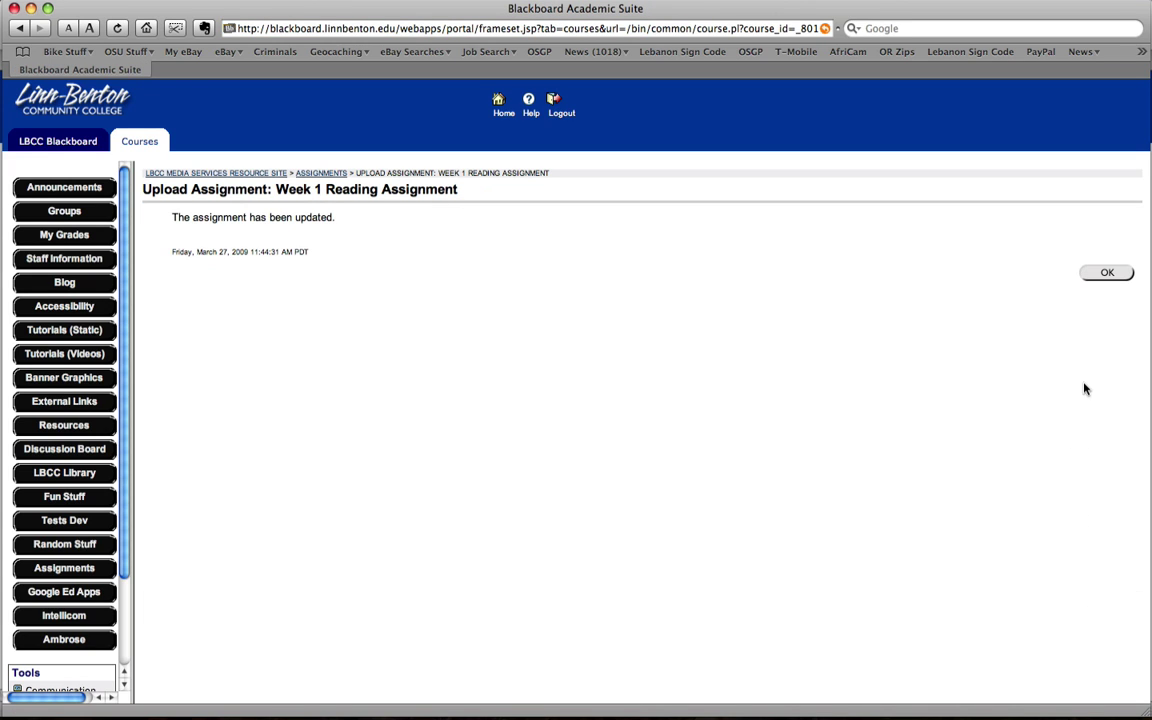
pyautogui.click(1107, 273)
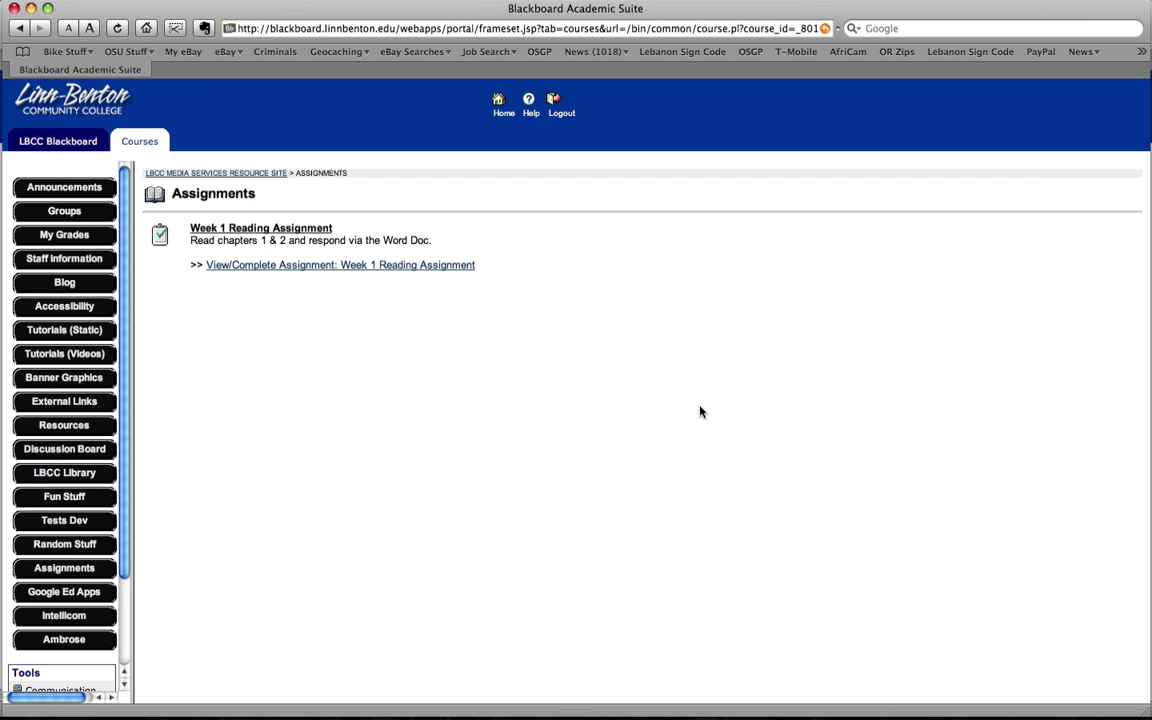
# On the instructor desktop, open the Control Panel gradebook and scroll to the Week 1 Reading Assignment column.
pyautogui.press('F8')
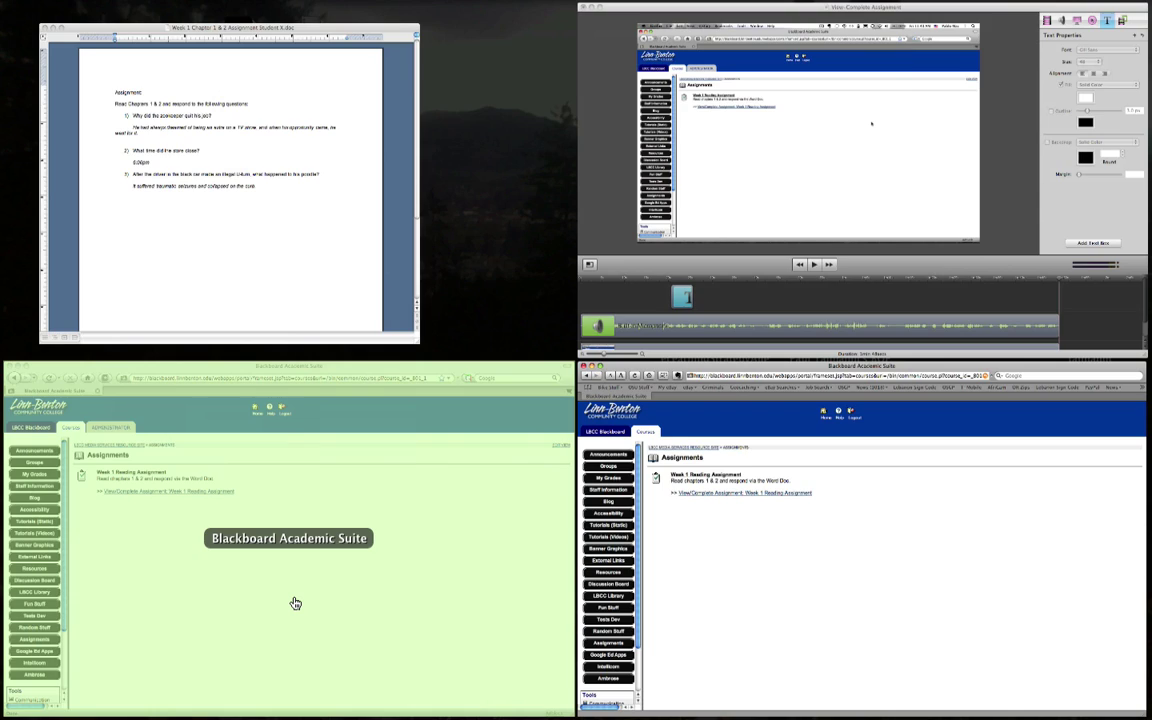
pyautogui.click(295, 603)
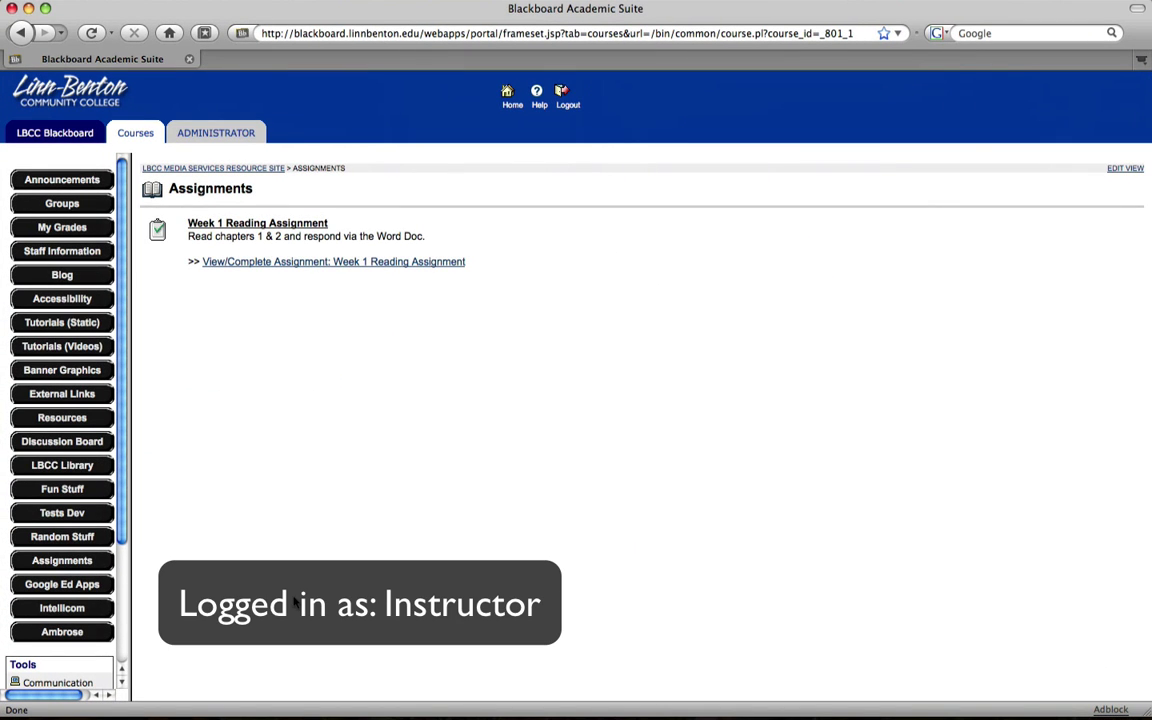
pyautogui.scroll(-3, 58, 480)
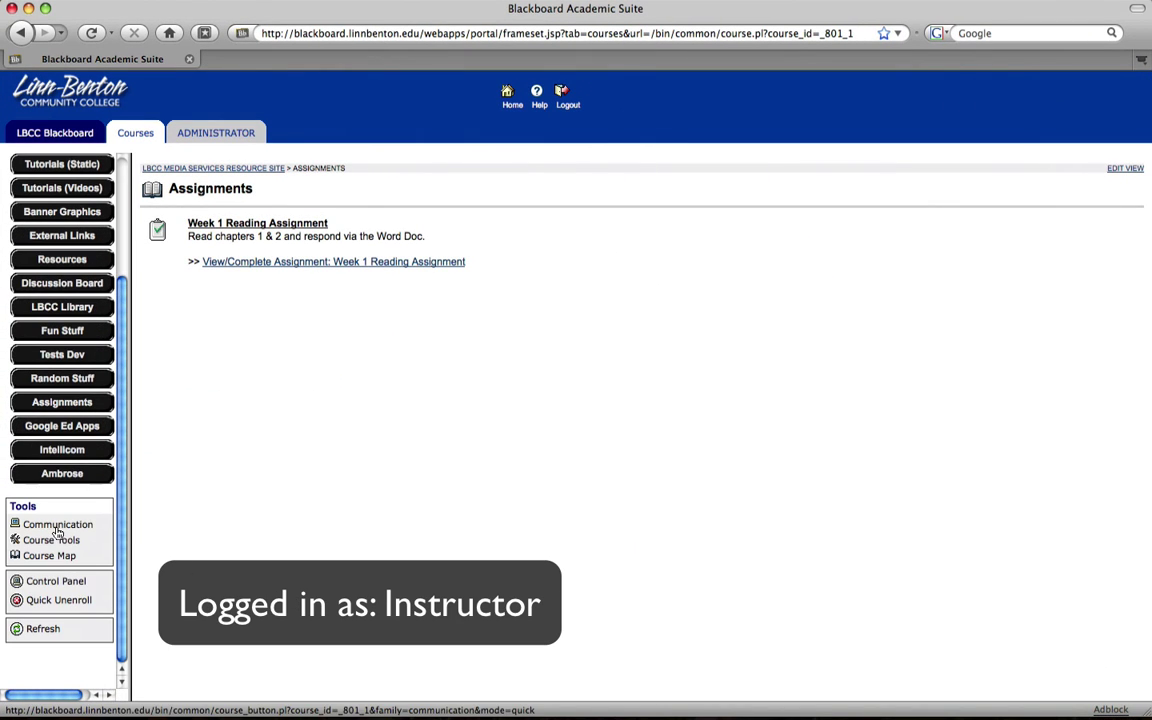
pyautogui.click(45, 582)
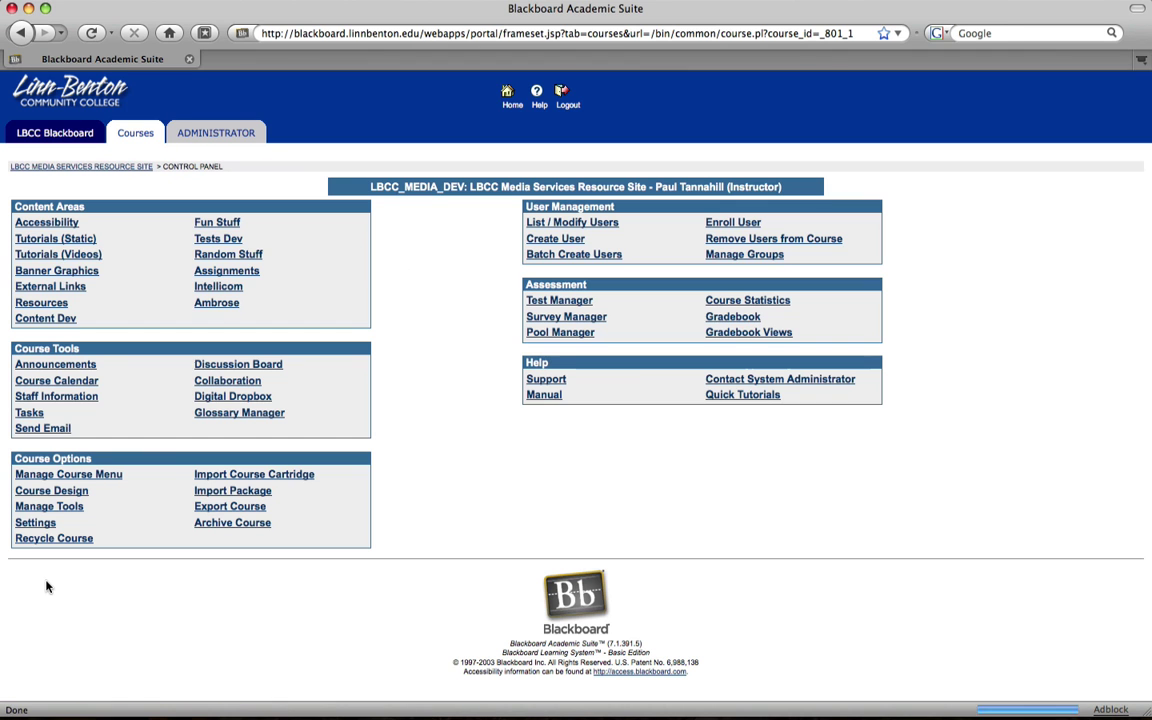
pyautogui.click(731, 317)
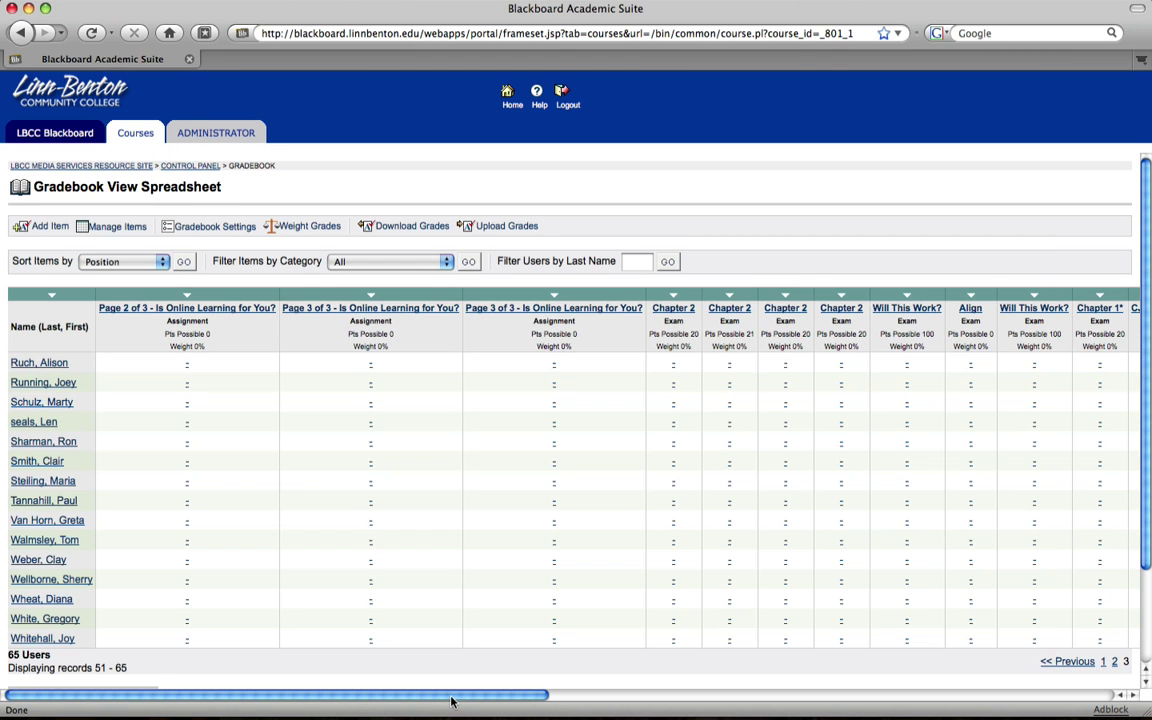
pyautogui.moveTo(450, 702); pyautogui.dragTo(1066, 694)
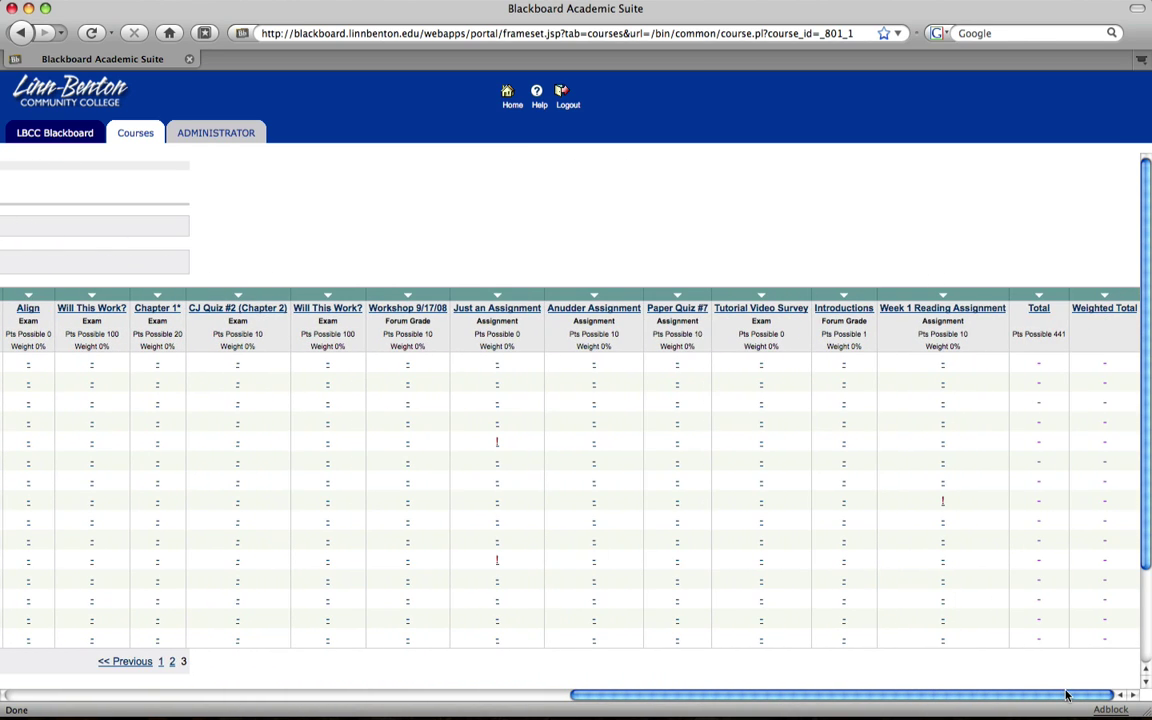
# Open the student's Week 1 Reading Assignment grade and view the submission, highlighting the question #2 comment.
pyautogui.click(943, 503)
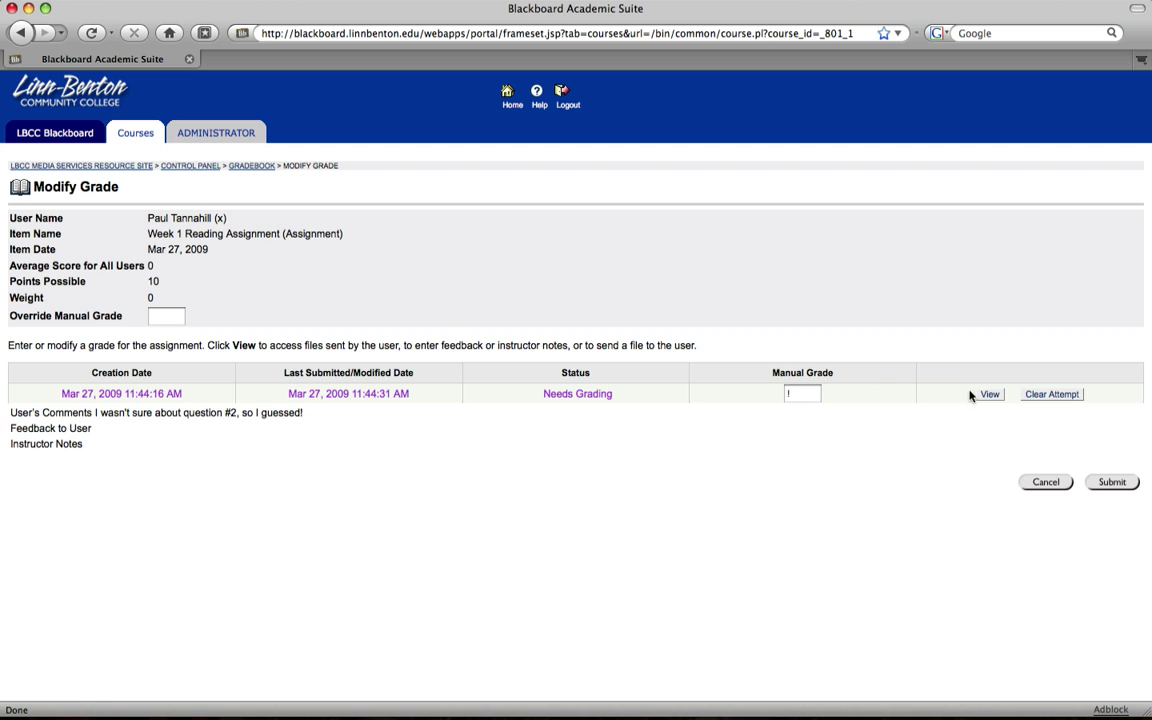
pyautogui.click(988, 395)
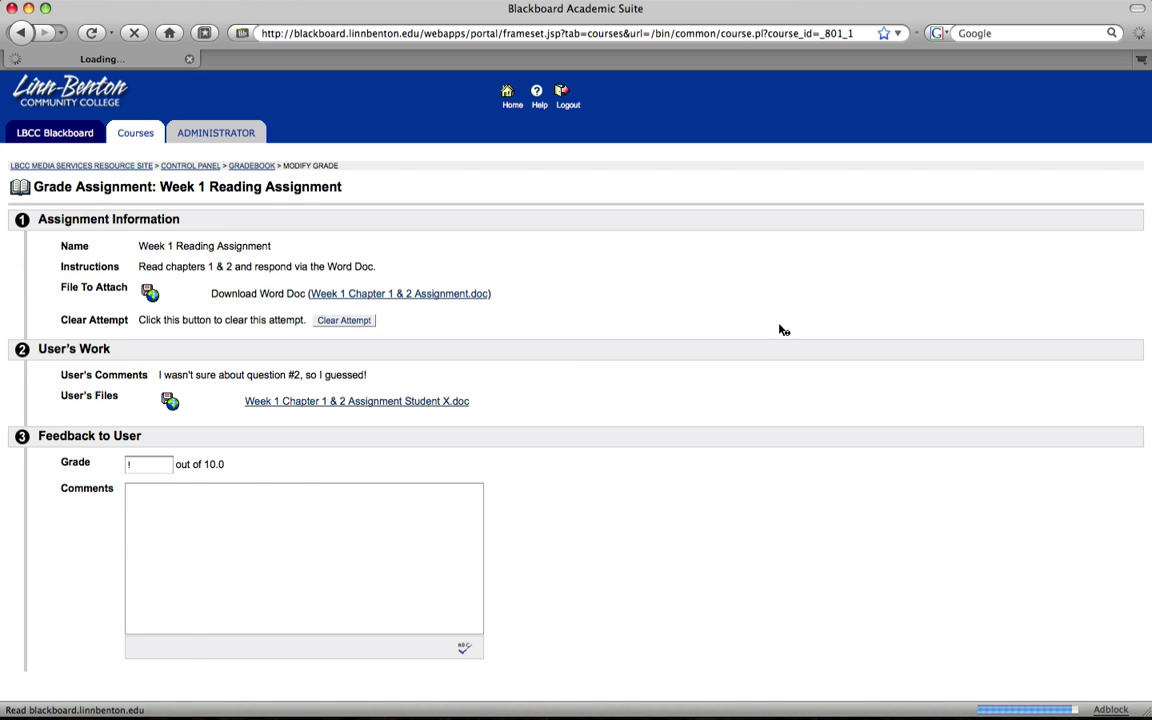
pyautogui.tripleClick(262, 377)
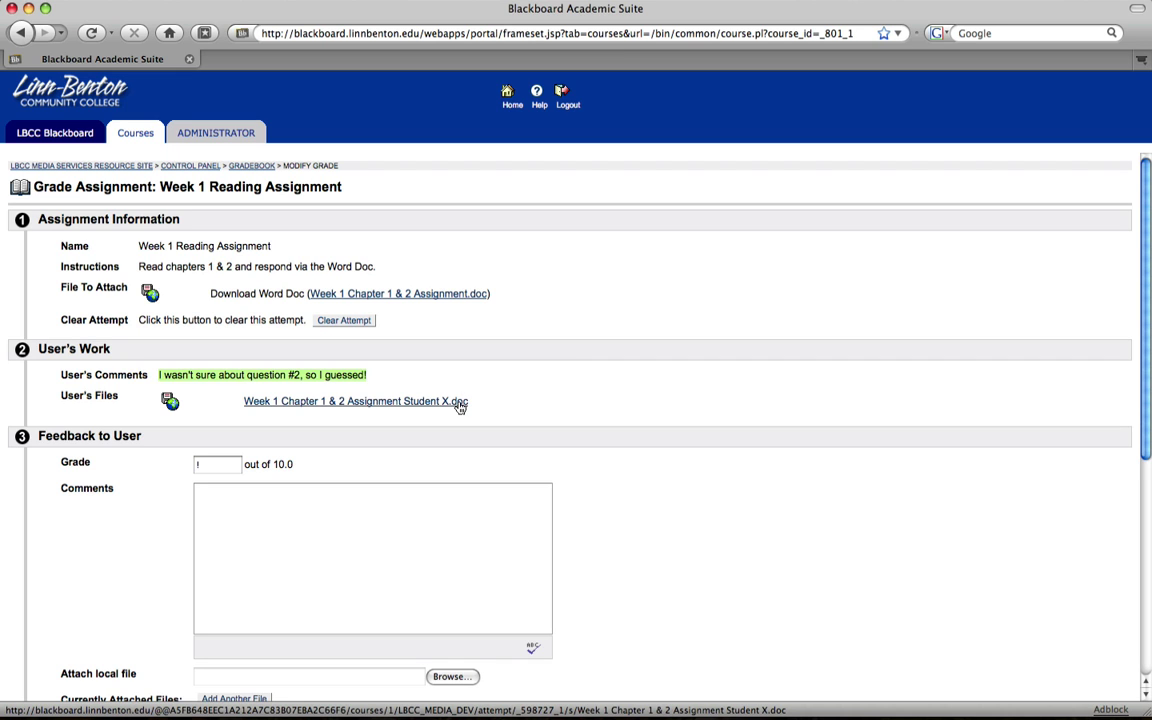
pyautogui.press('F9')
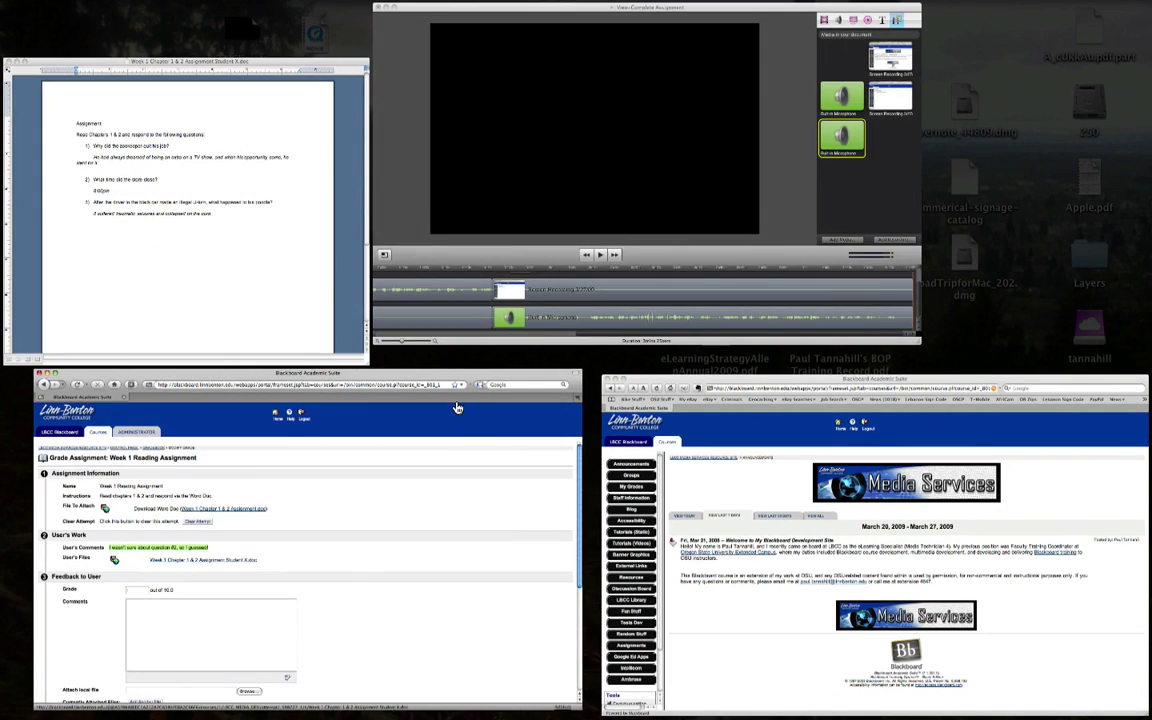
pyautogui.click(300, 259)
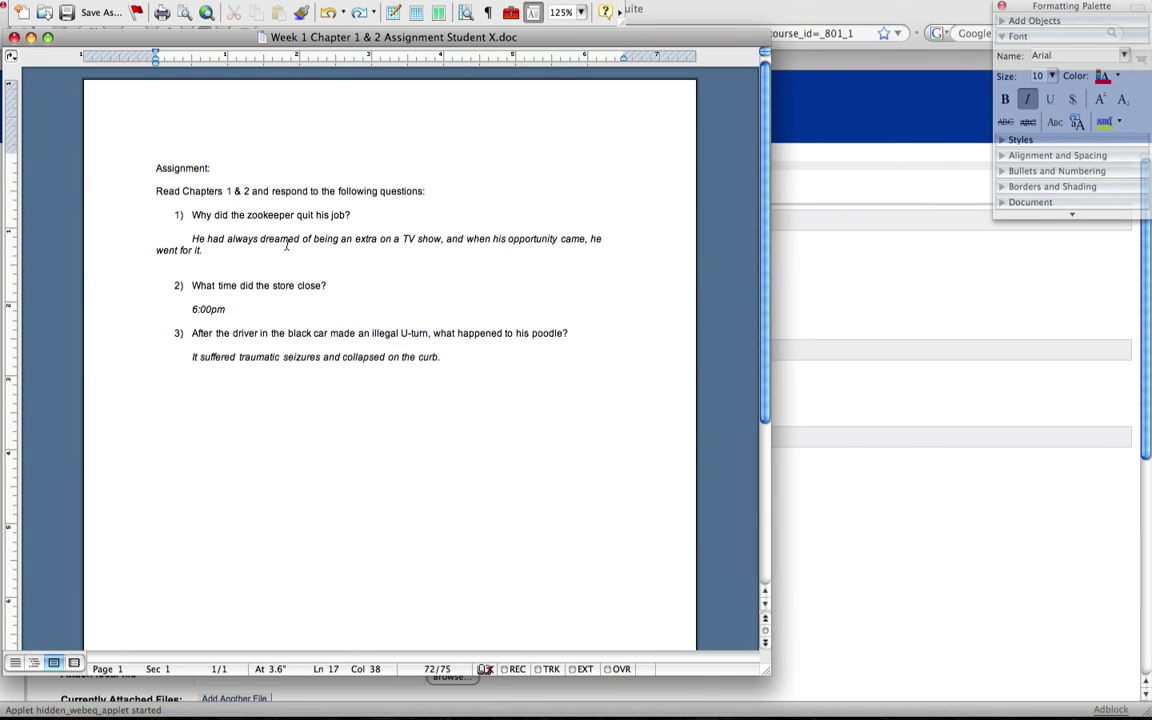
pyautogui.tripleClick(284, 249)
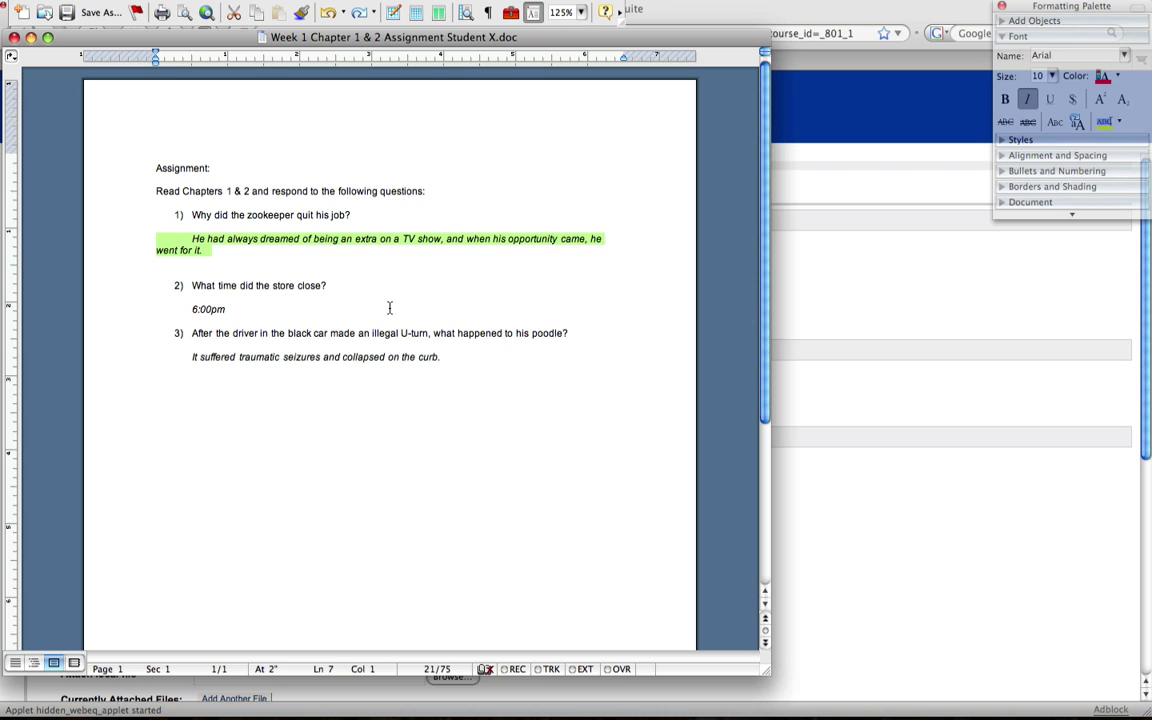
pyautogui.doubleClick(209, 311)
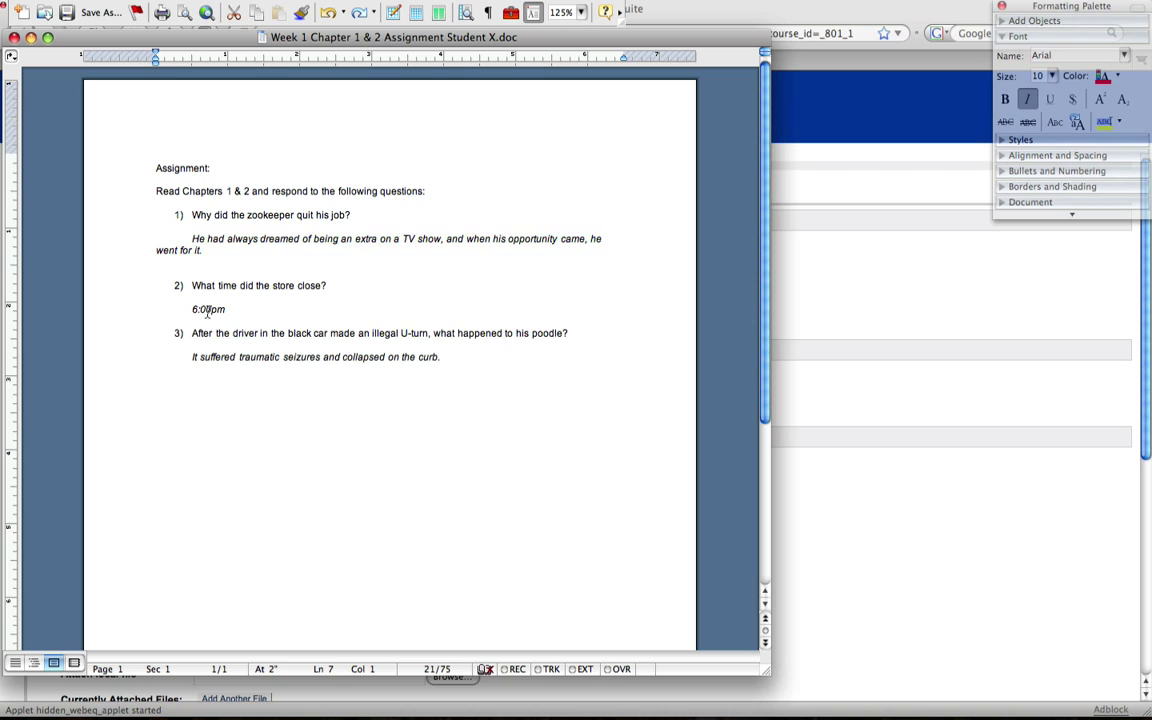
pyautogui.click(232, 401)
pyautogui.tripleClick(233, 359)
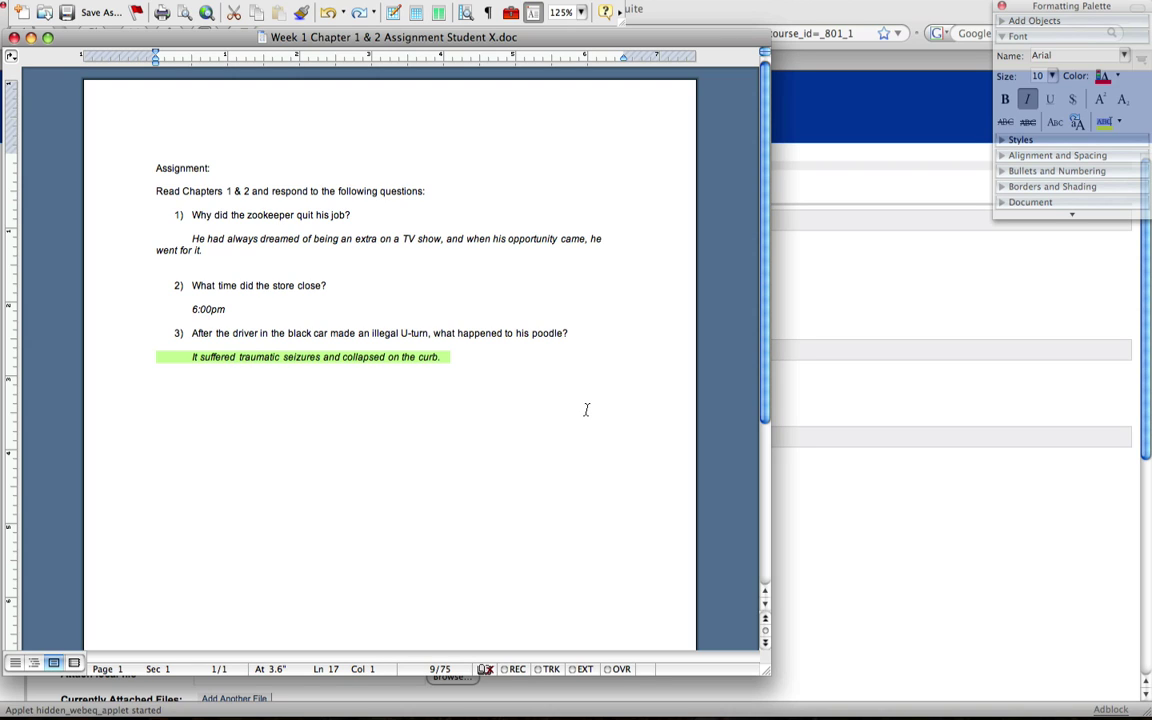
# Enter a grade of 8 with the comment 'The store closed at 6:30pm.'.
pyautogui.click(945, 328)
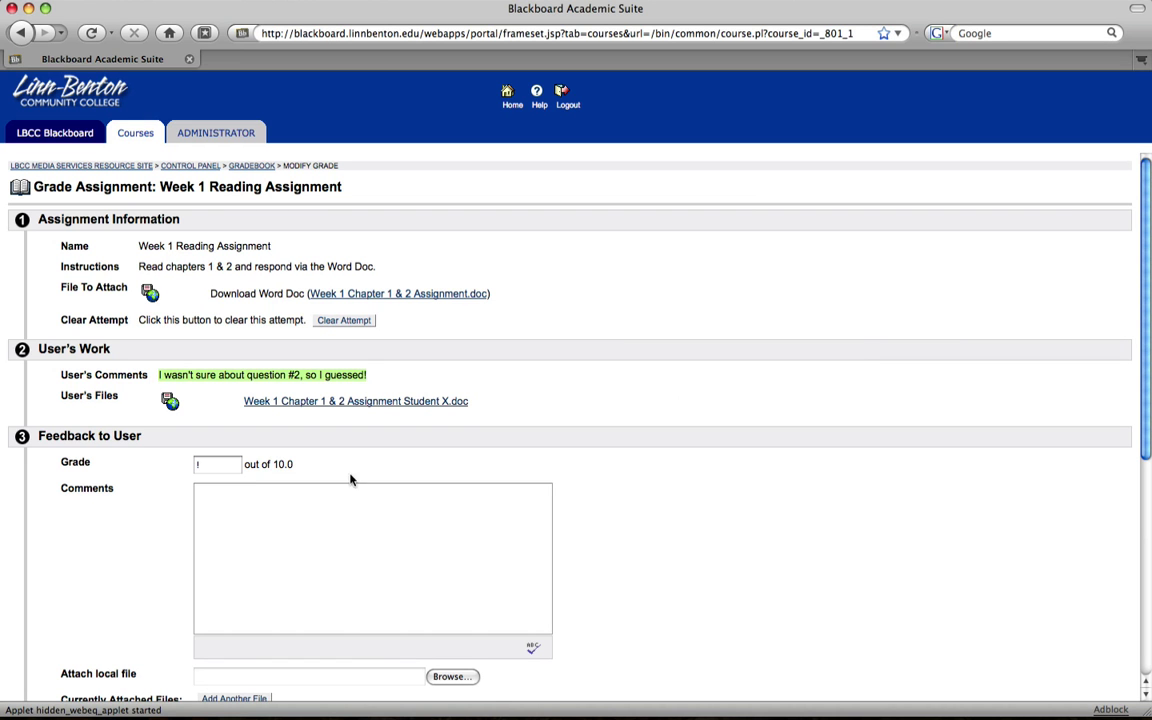
pyautogui.click(213, 465)
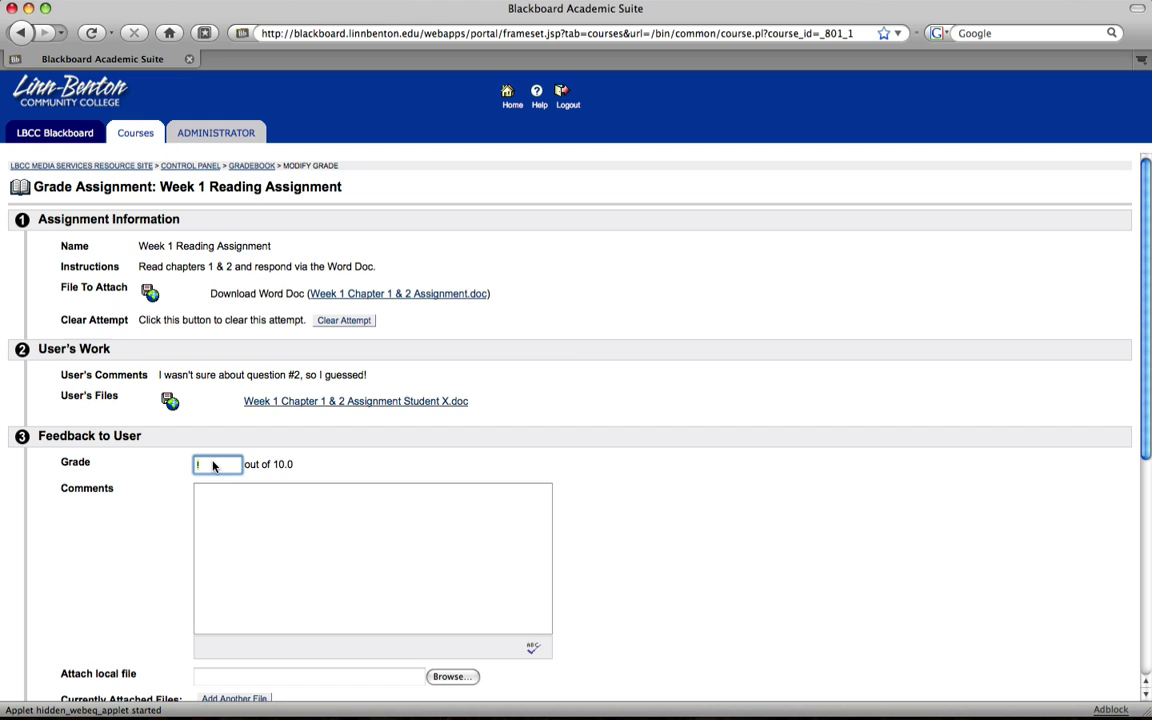
pyautogui.write('8')
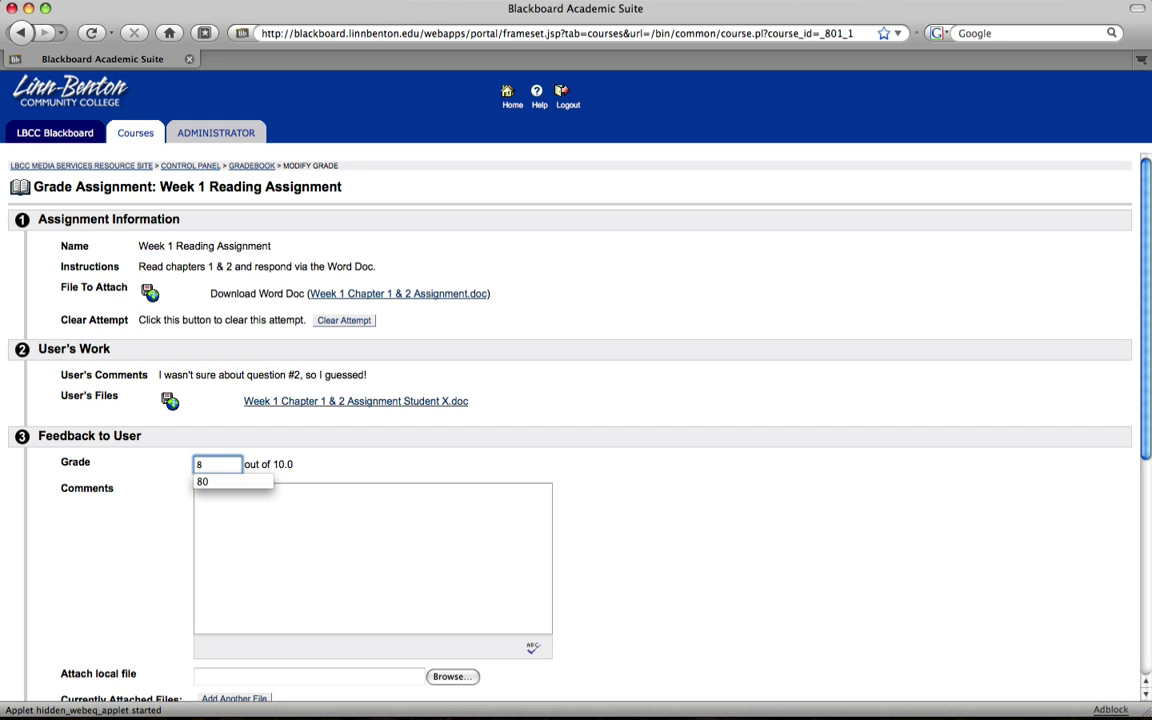
pyautogui.click(211, 505)
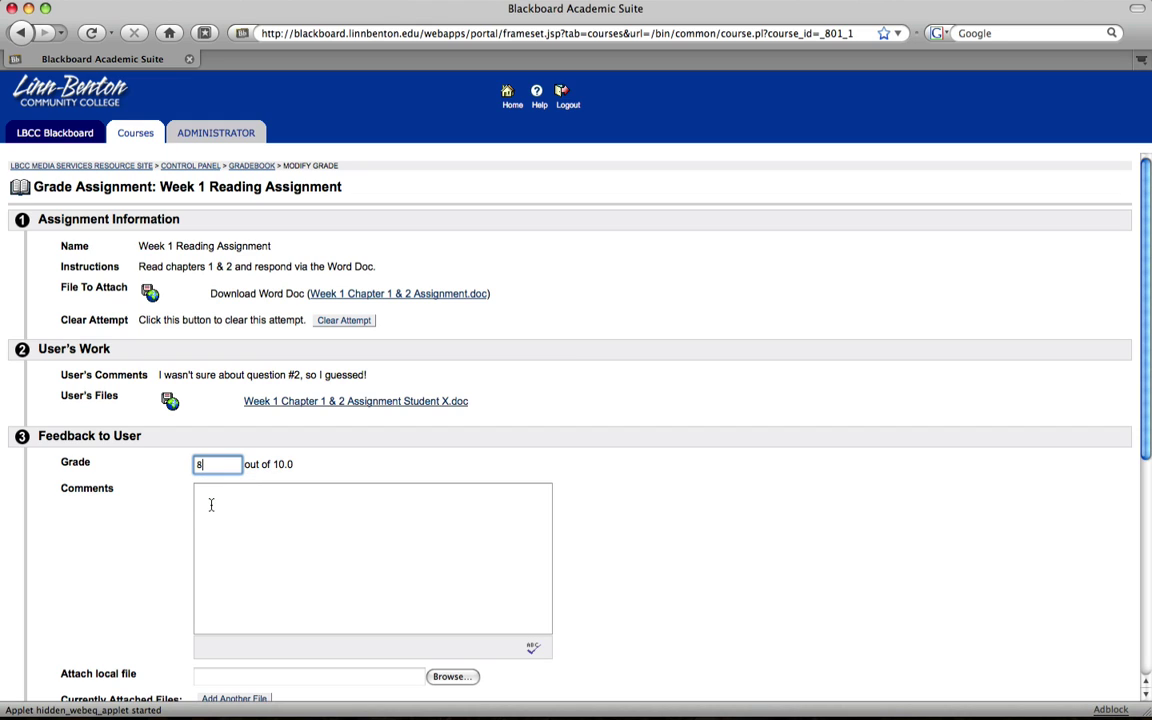
pyautogui.click(211, 505)
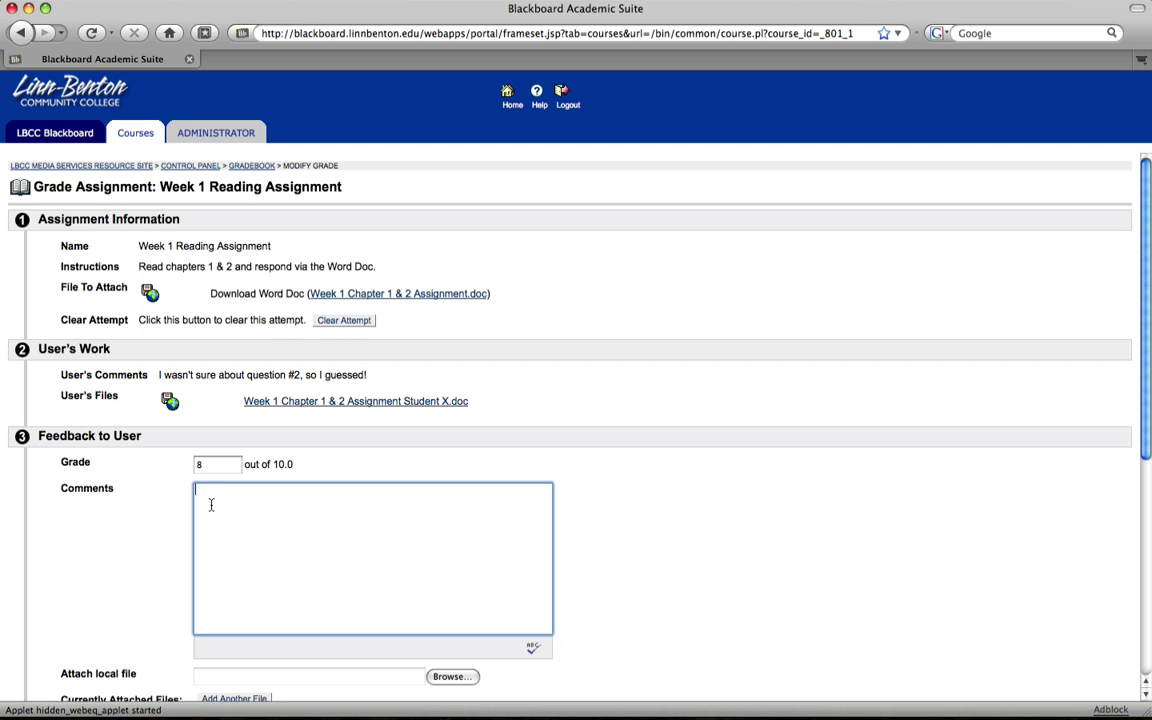
pyautogui.write('The store closed at 6:30pm.')
# Leave the Instructor Notes field empty.
pyautogui.scroll(-10, 678, 489)
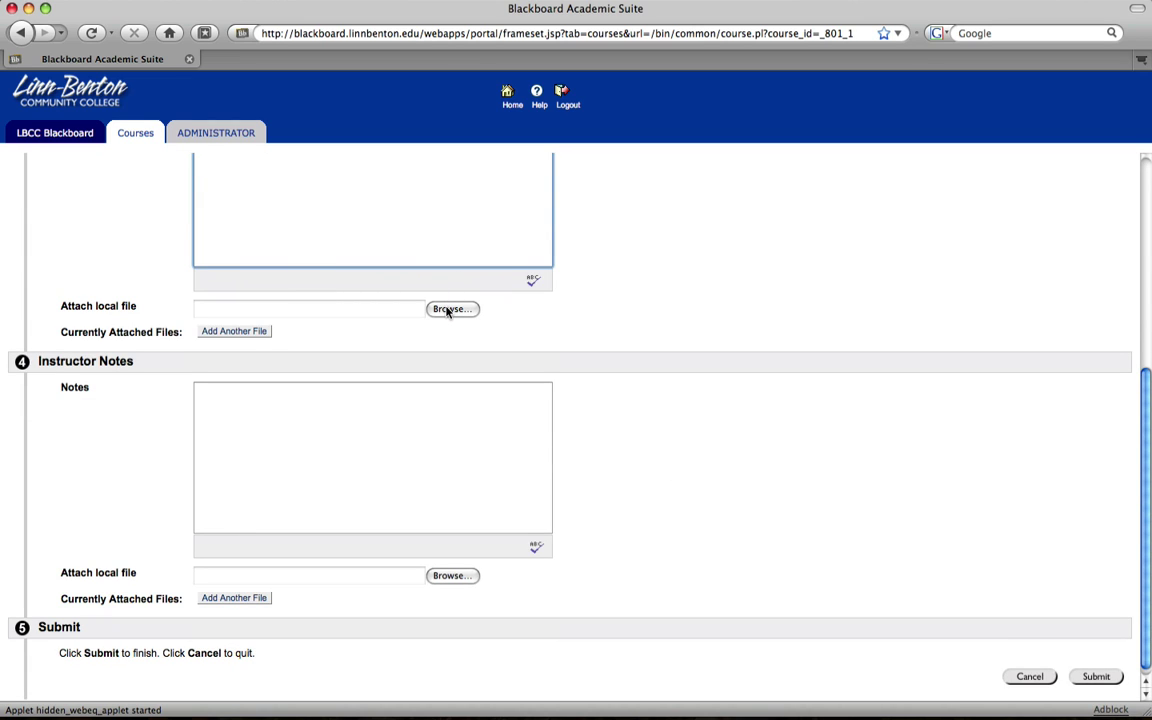
pyautogui.click(375, 456)
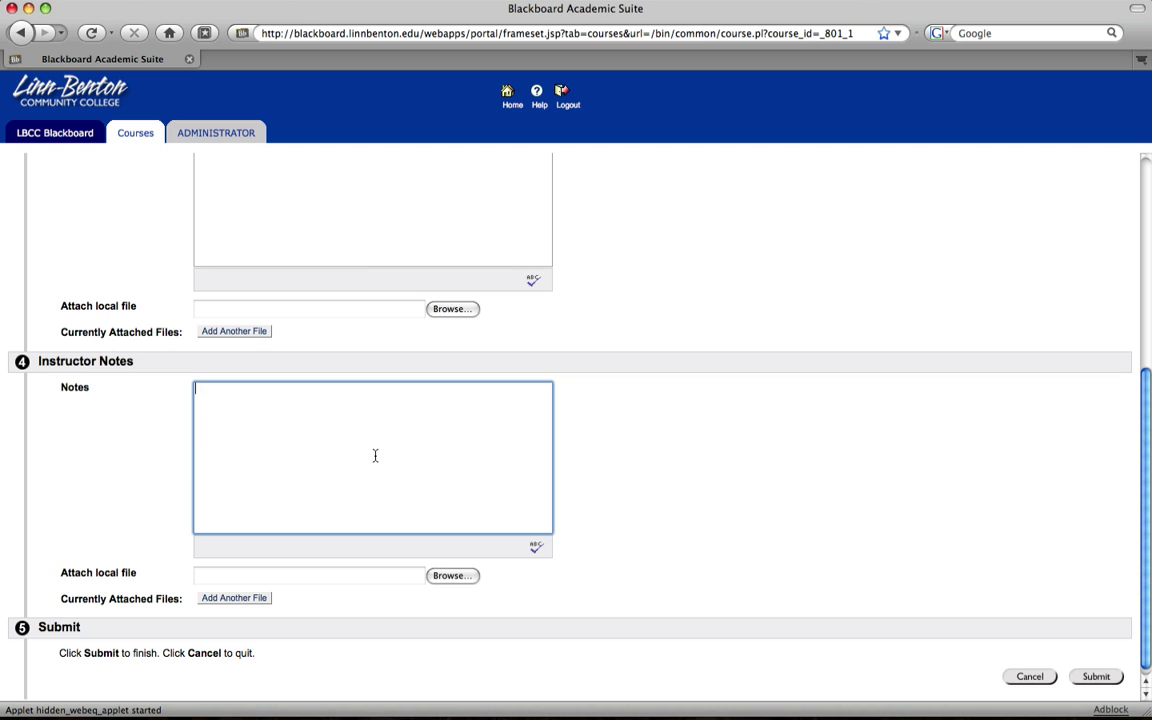
pyautogui.click(684, 442)
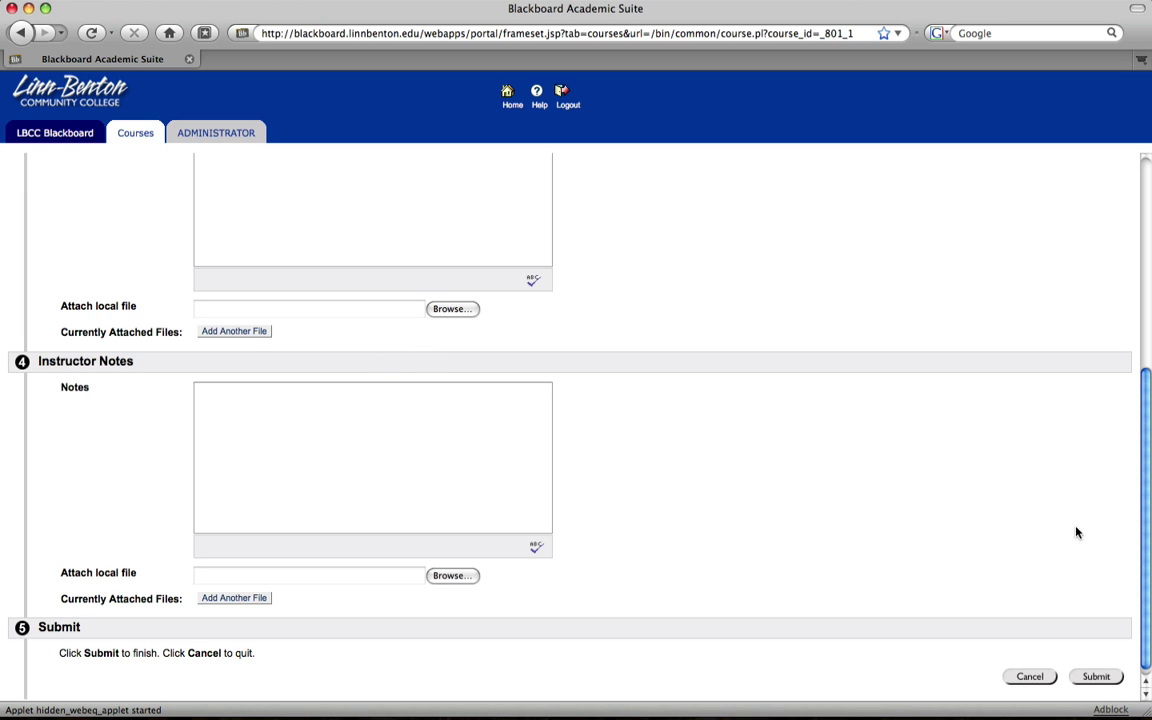
# Submit and confirm the grade of 8, then scroll the gradebook to the Week 1 column.
pyautogui.click(1097, 677)
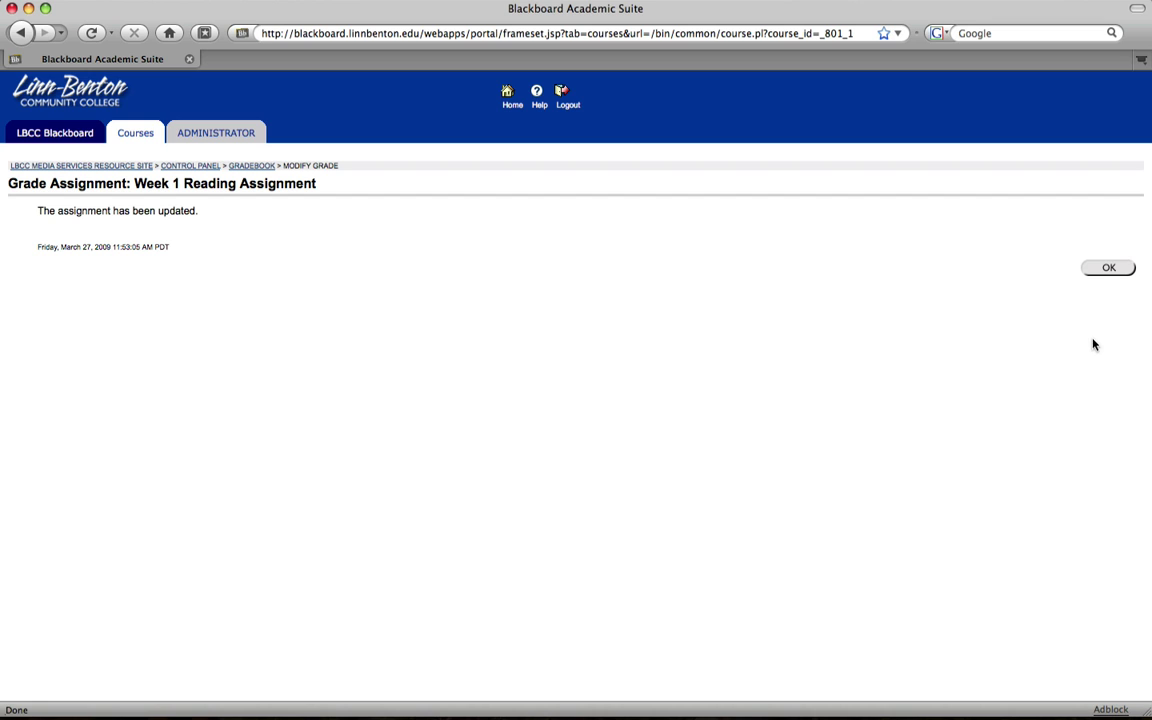
pyautogui.click(1109, 269)
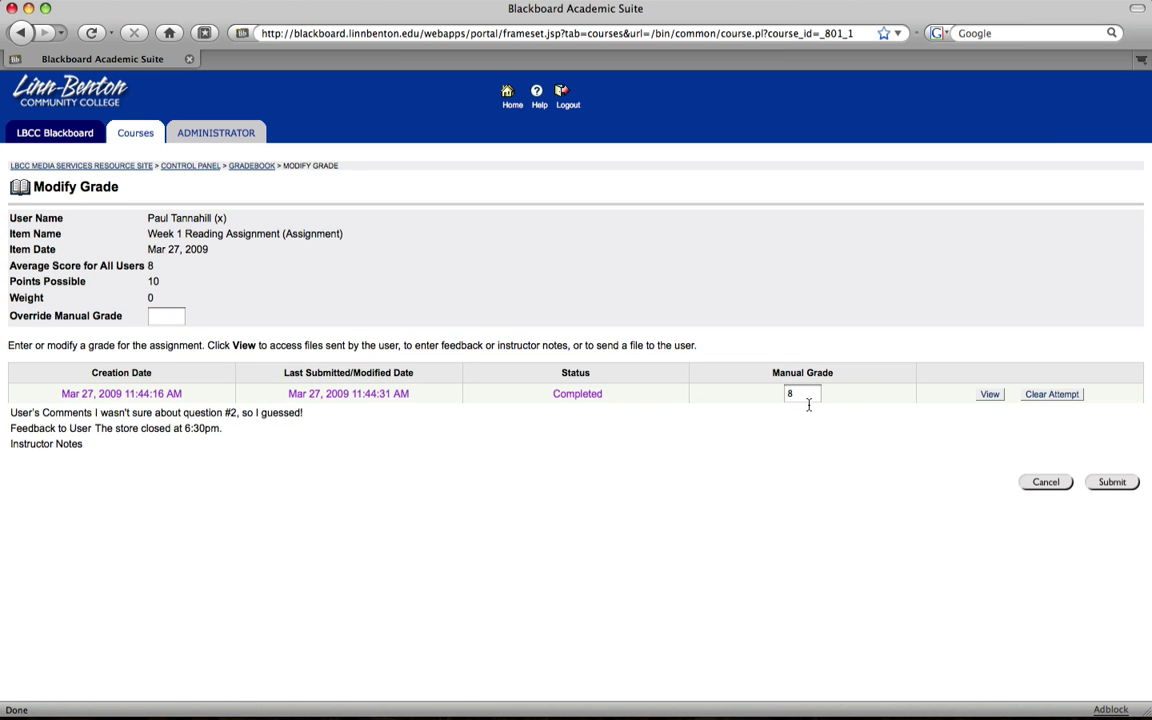
pyautogui.click(1108, 482)
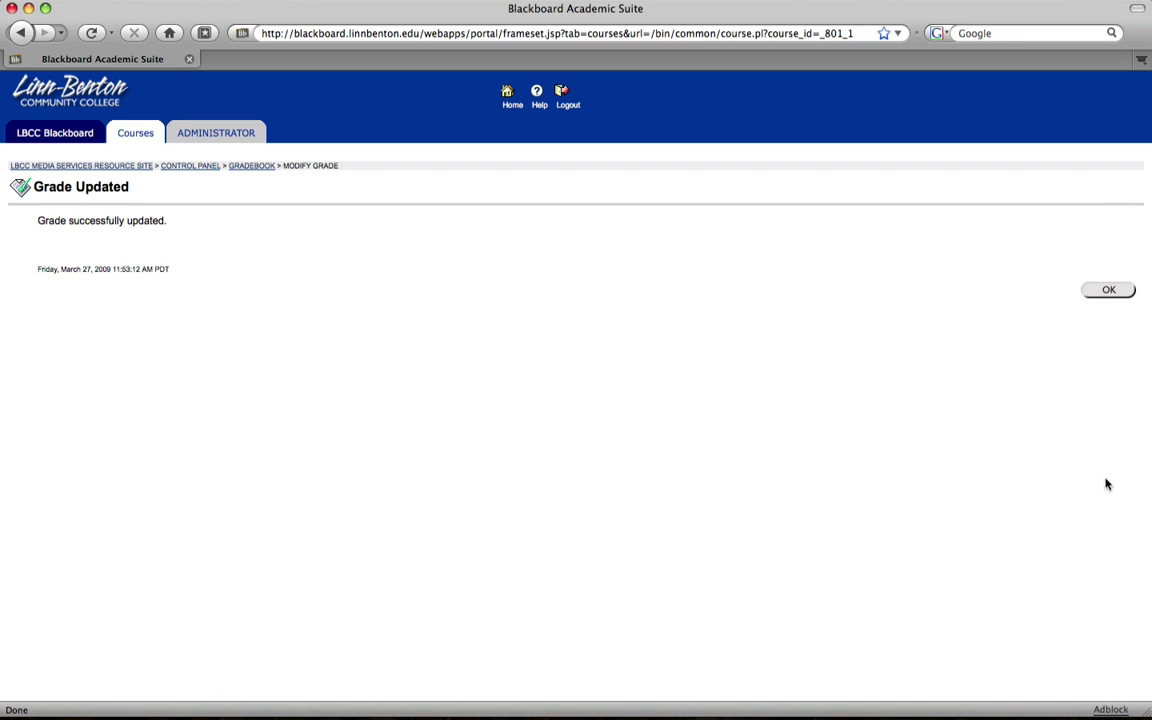
pyautogui.click(1108, 291)
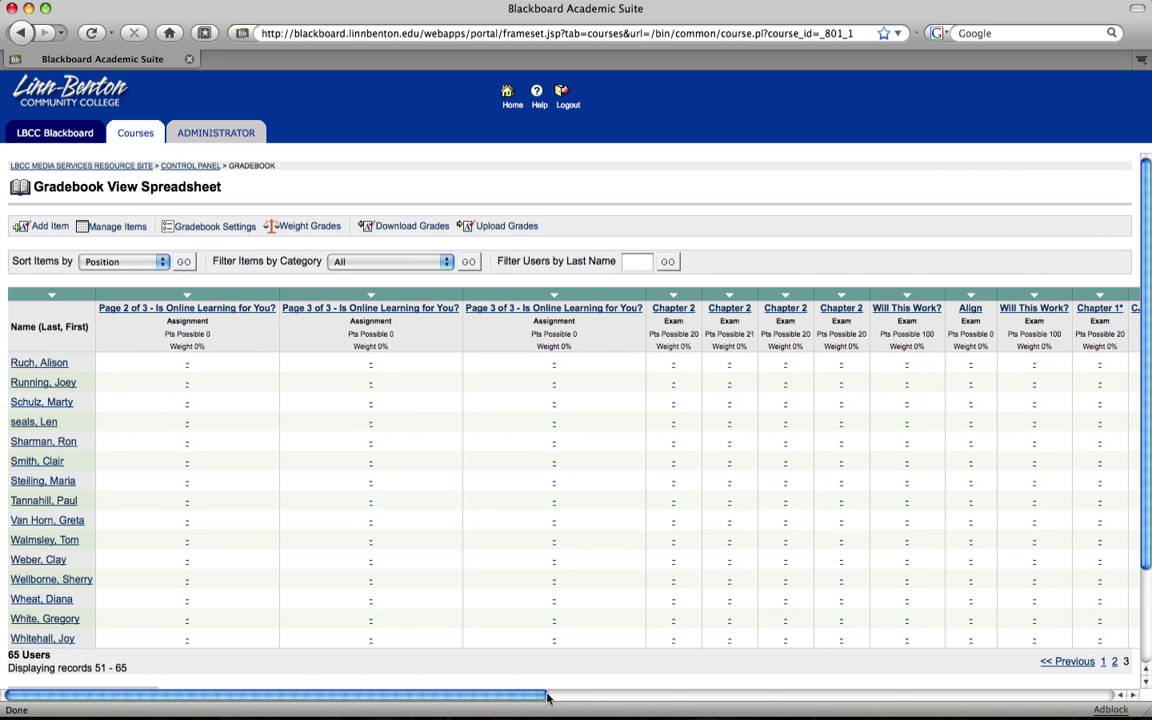
pyautogui.moveTo(489, 695); pyautogui.dragTo(1055, 695)
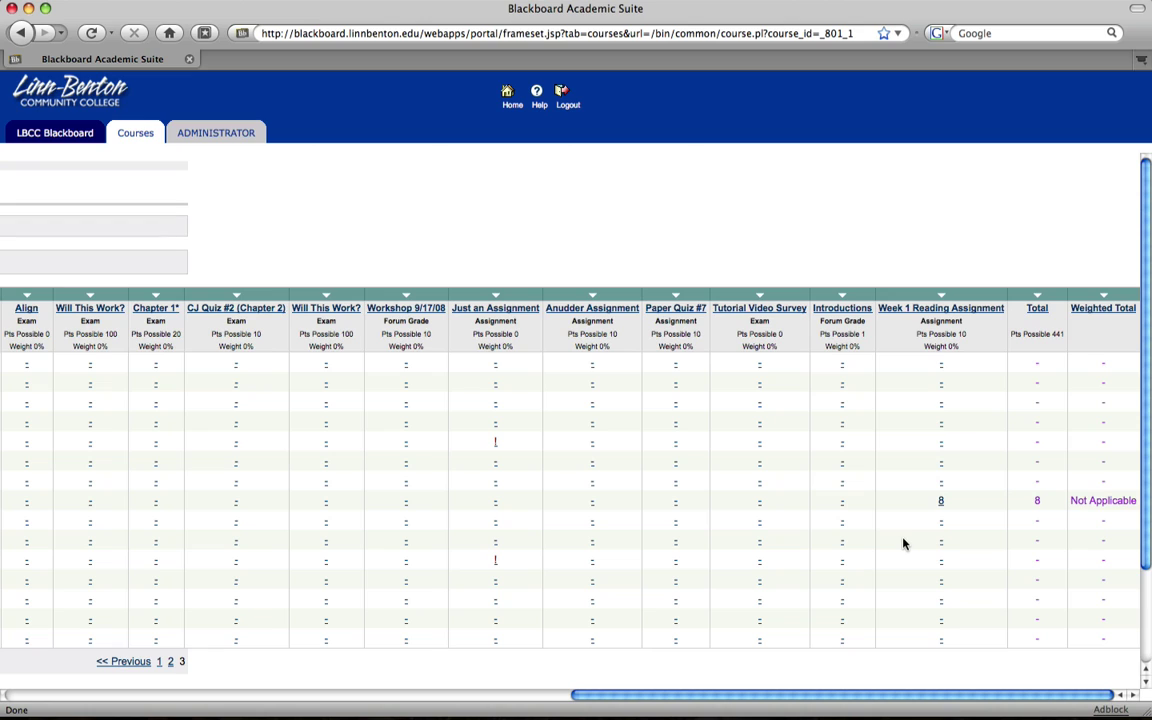
# In the student's browser, open My Grades showing Week 1 Reading Assignment at 8/10.
pyautogui.press('F9')
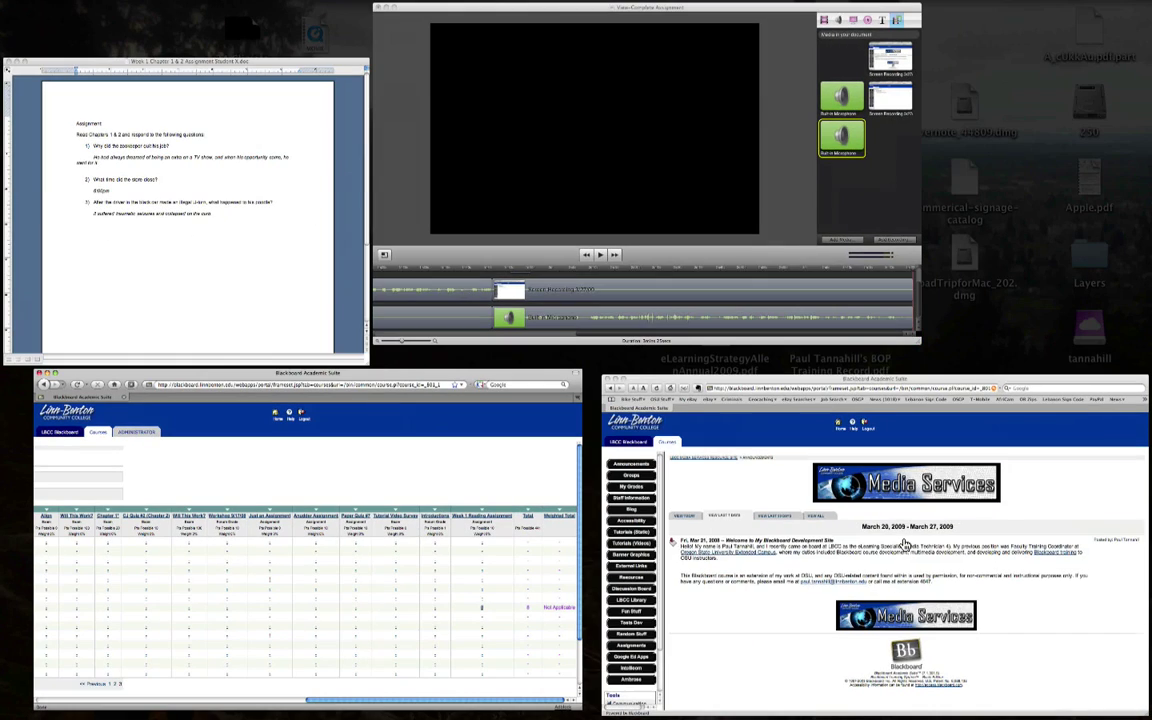
pyautogui.click(778, 606)
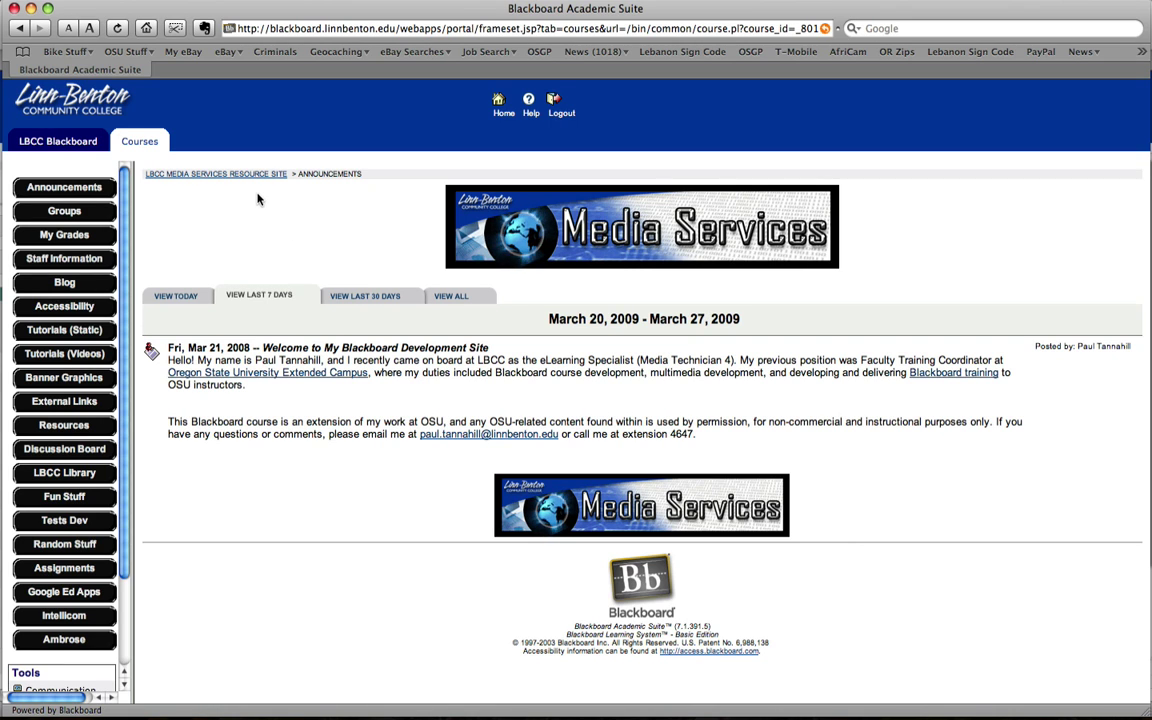
pyautogui.click(66, 236)
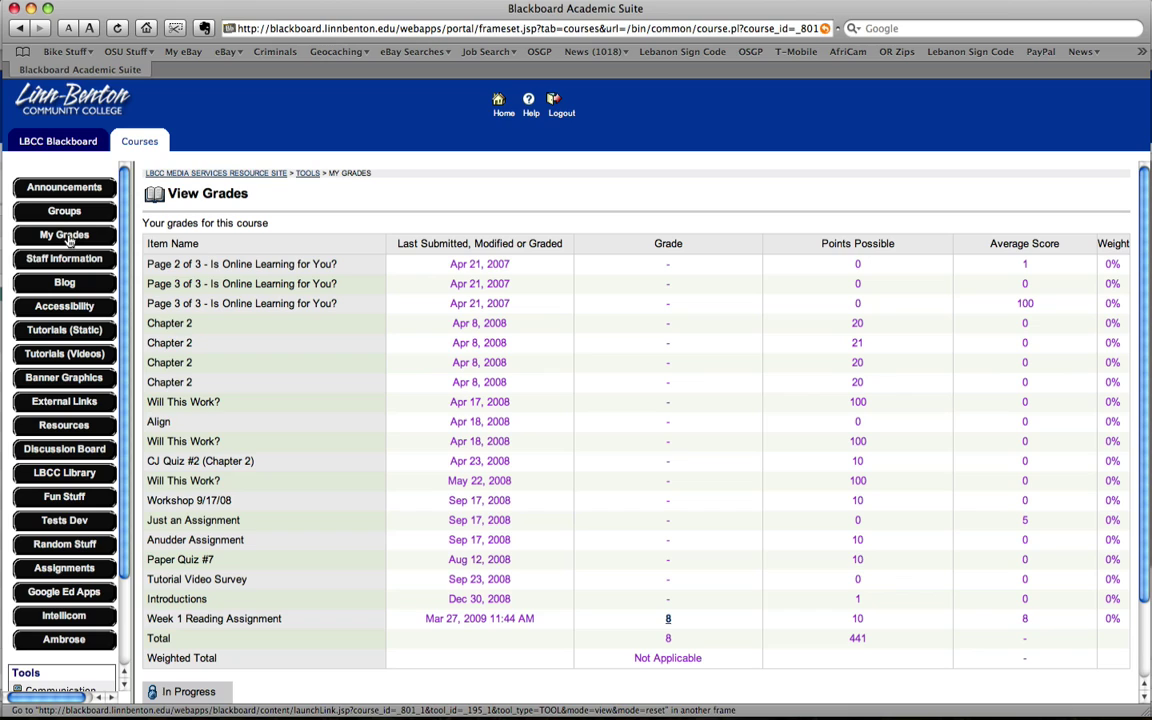